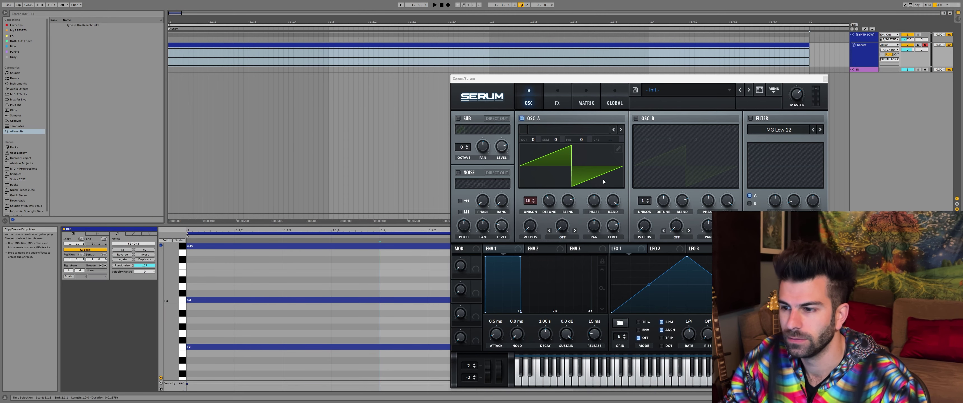
Show the synth track's device chain, open the Black Box HG-2MS interface, and close the Serum window.
left_click(321, 179)
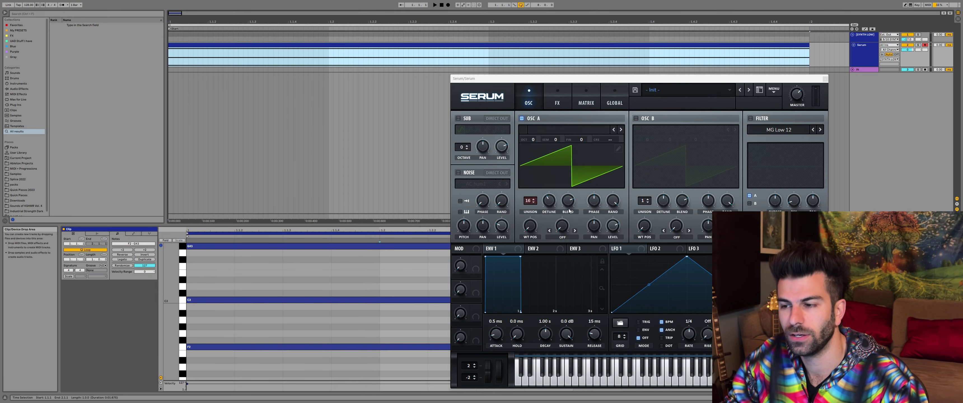
key("shift+Tab")
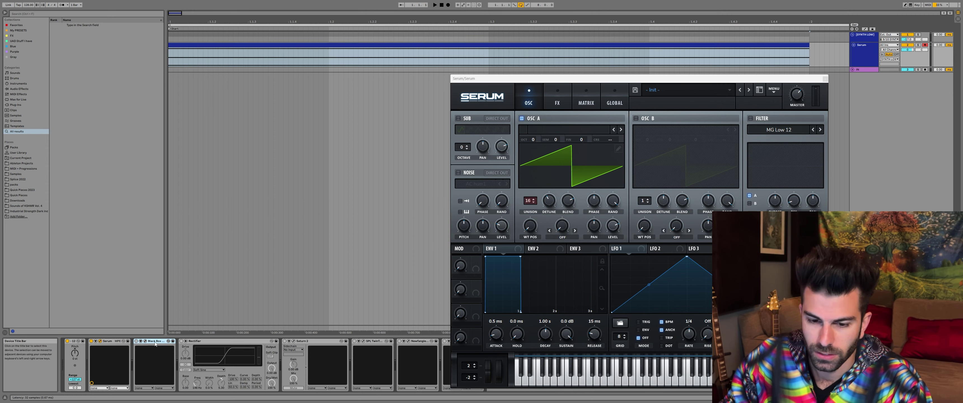
left_click(145, 341)
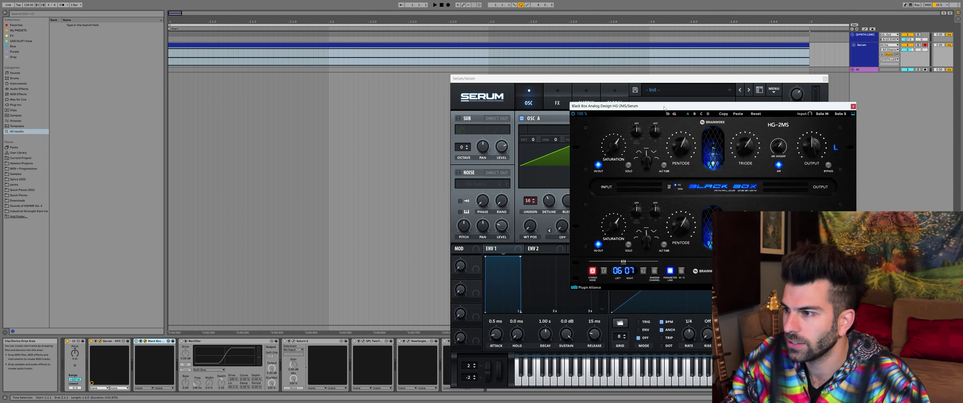
left_click_drag(740, 101, 692, 76)
left_click(825, 79)
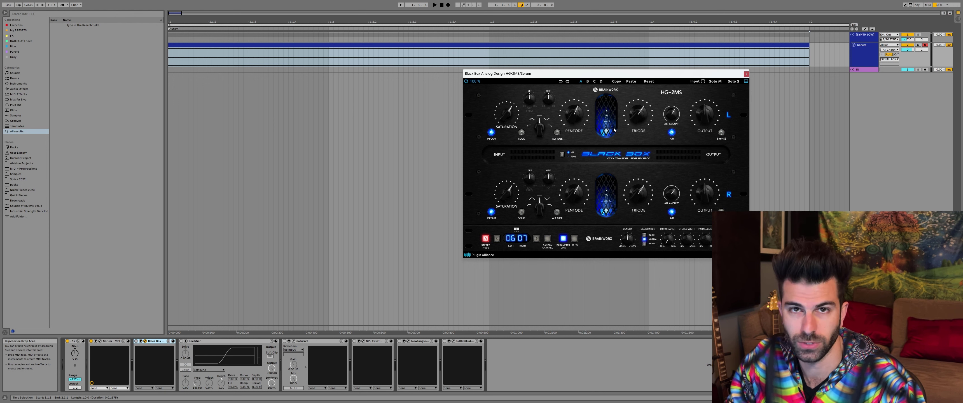
Audition the looped synth clip while switching the Black Box HG-2MS off and on for comparison, leaving the device enabled.
left_click(259, 44)
left_click(253, 45)
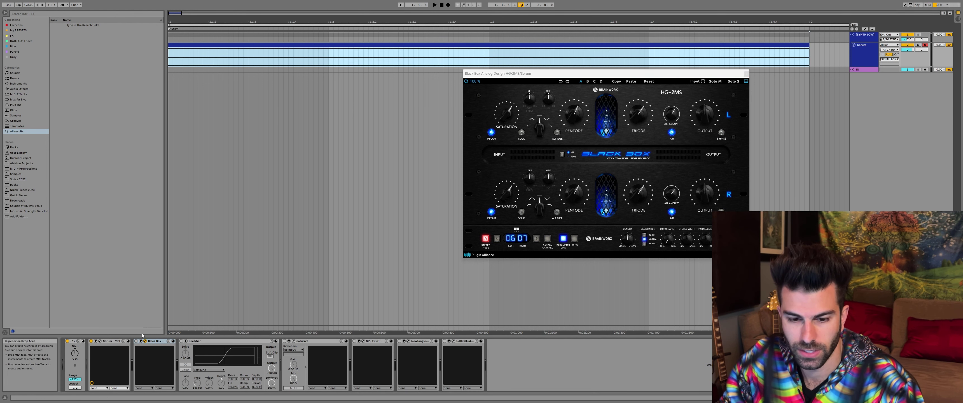
key("space")
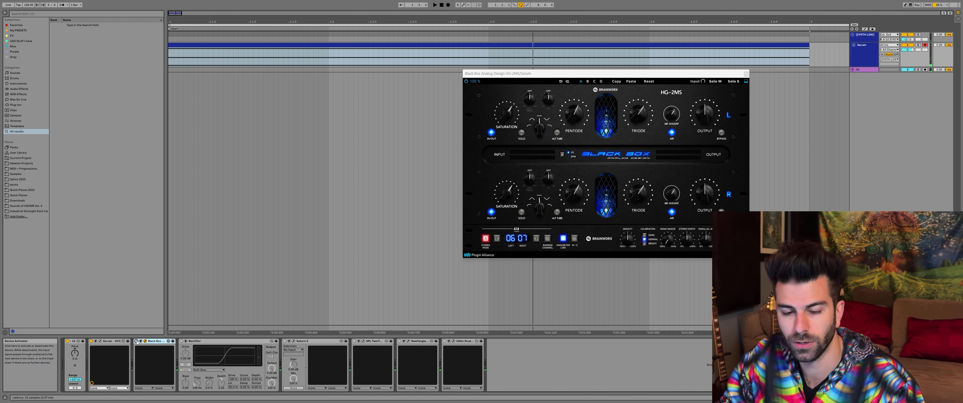
key("space")
key("ctrl+l")
left_click(136, 341)
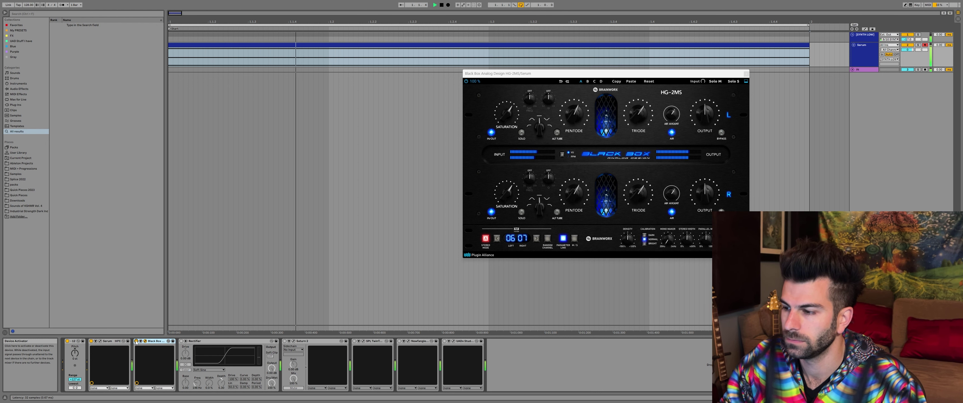
left_click(136, 341)
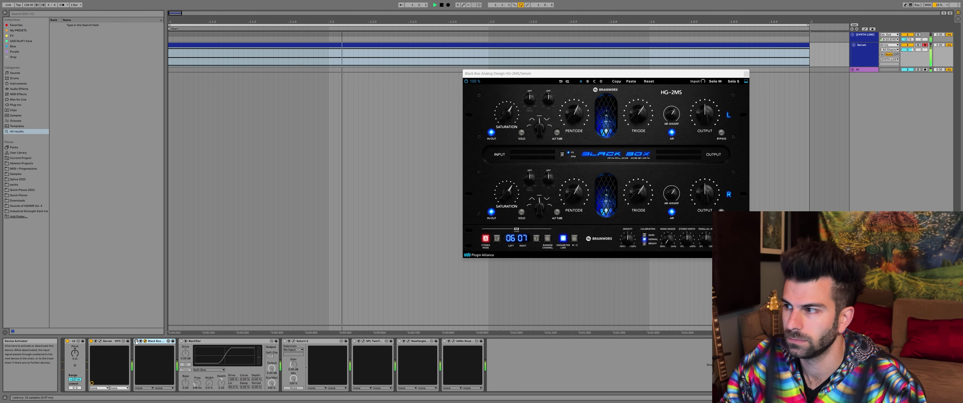
left_click(136, 341)
left_click_drag(505, 113, 500, 128)
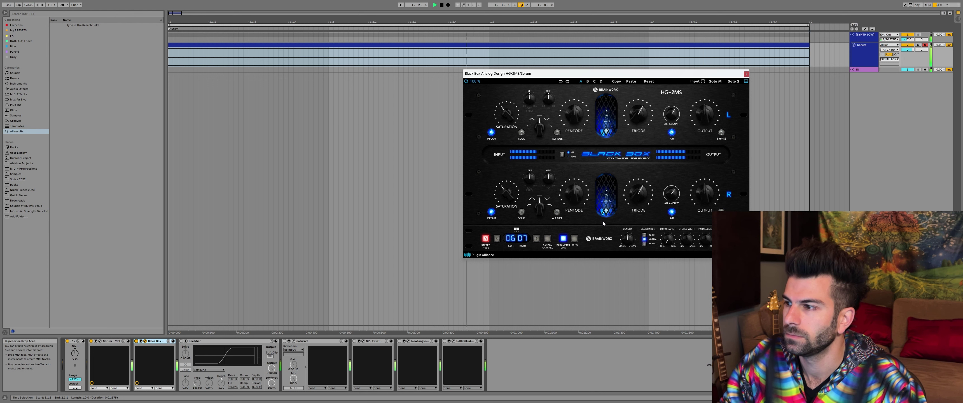
key("space")
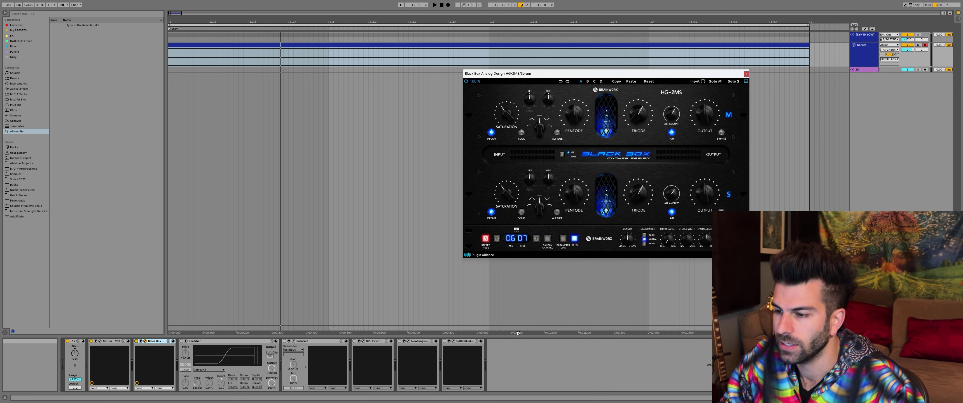
Play the synth clip and raise the HG-2MS mid channel's saturation while lowering the side channel's saturation.
left_click_drag(567, 76, 555, 79)
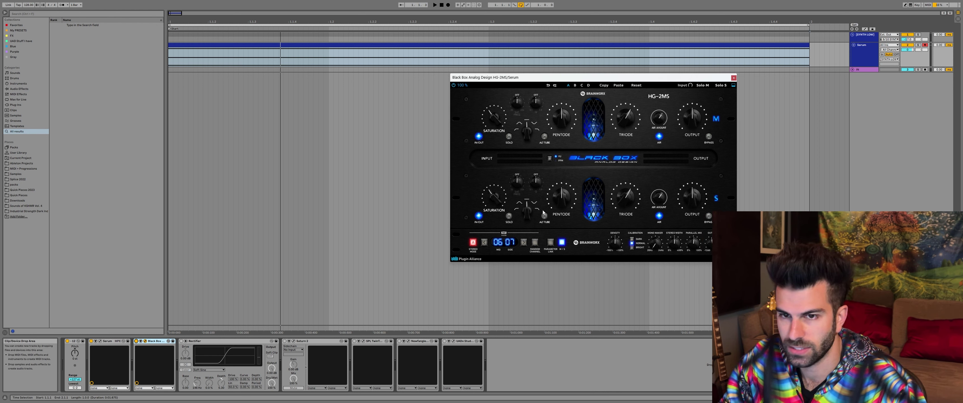
left_click(264, 45)
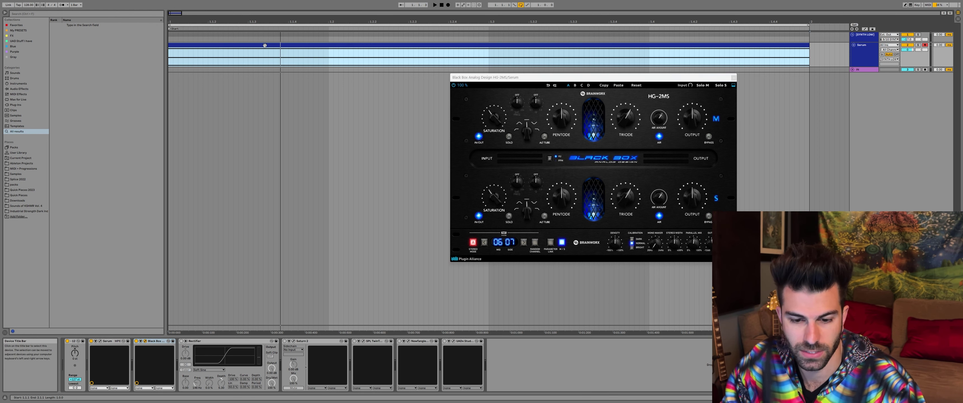
key("space")
left_click(497, 118)
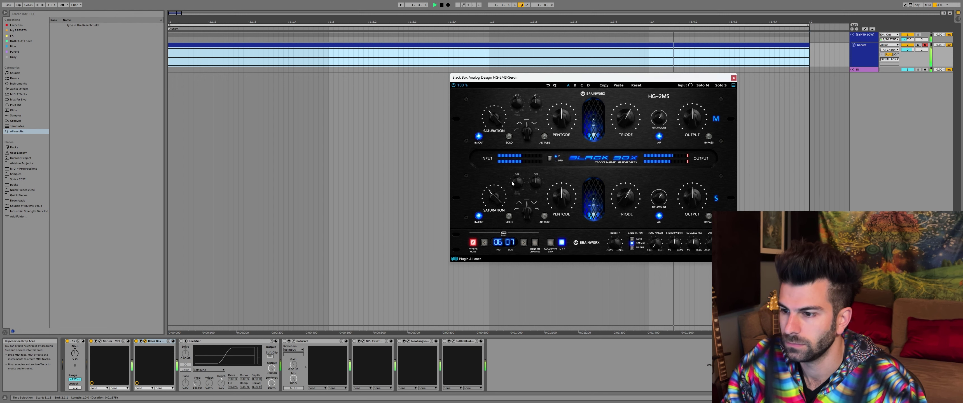
left_click_drag(497, 196, 498, 189)
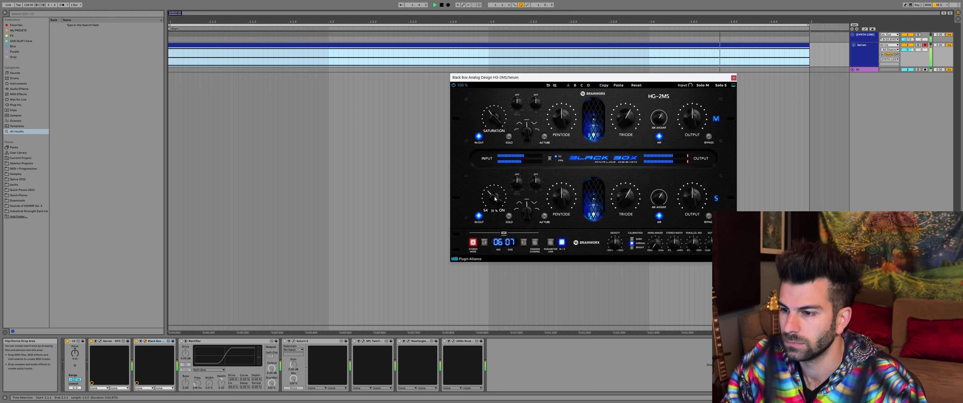
left_click_drag(496, 124, 502, 110)
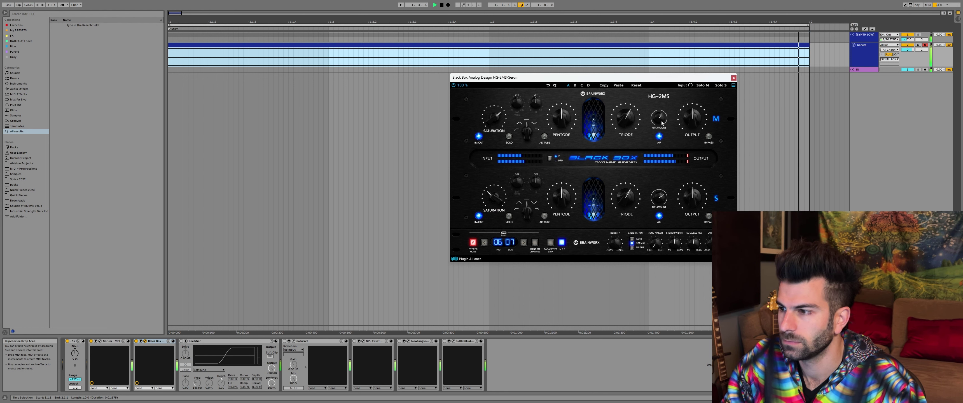
Lower the mid channel's air amount, raise its triode and pentode, and reduce the side channel's triode and pentode.
left_click_drag(661, 121, 628, 114)
left_click_drag(564, 120, 565, 115)
left_click_drag(626, 194, 626, 207)
left_click_drag(564, 196, 563, 206)
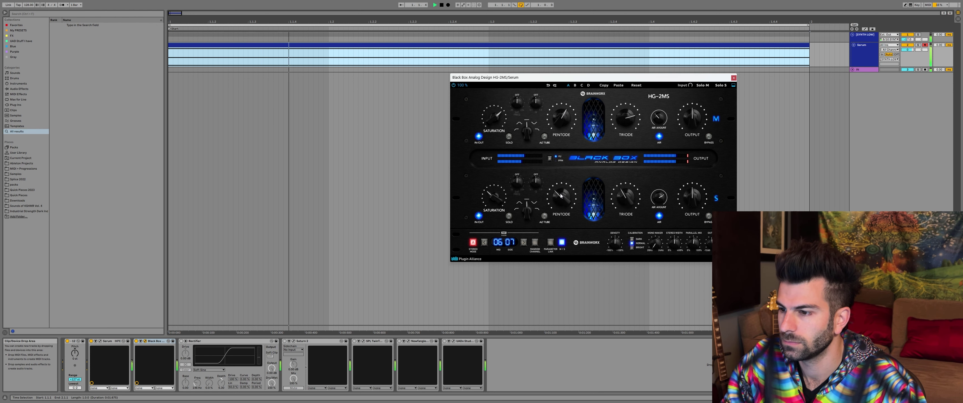
Compare the side and mid channels against bypass, reduce the mid channel's triode and pentode, and stop playback.
left_click(709, 217)
left_click(708, 216)
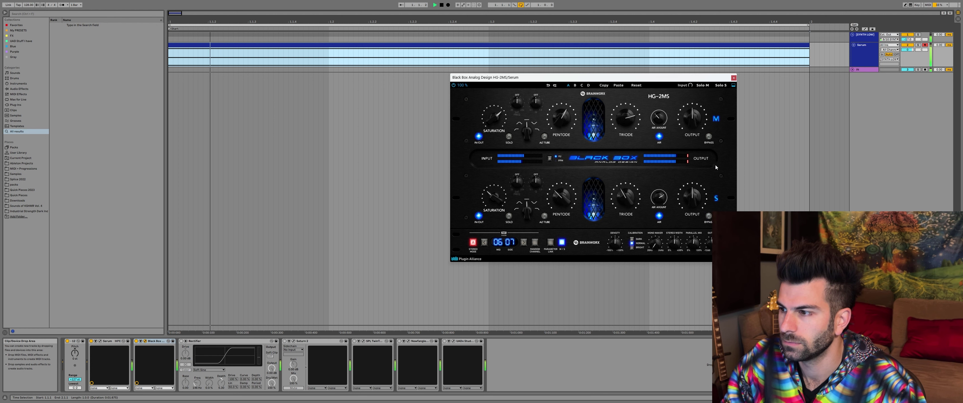
left_click(709, 137)
left_click(709, 137)
left_click_drag(626, 118, 626, 126)
left_click_drag(563, 117, 563, 120)
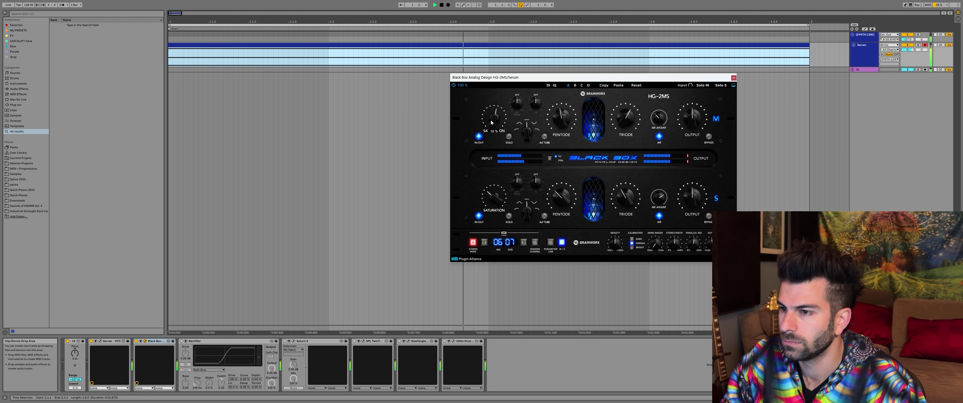
key("space")
Disable the Black Box device and audition the Saturator off and on during playback, leaving it enabled.
left_click(137, 341)
left_click(195, 342)
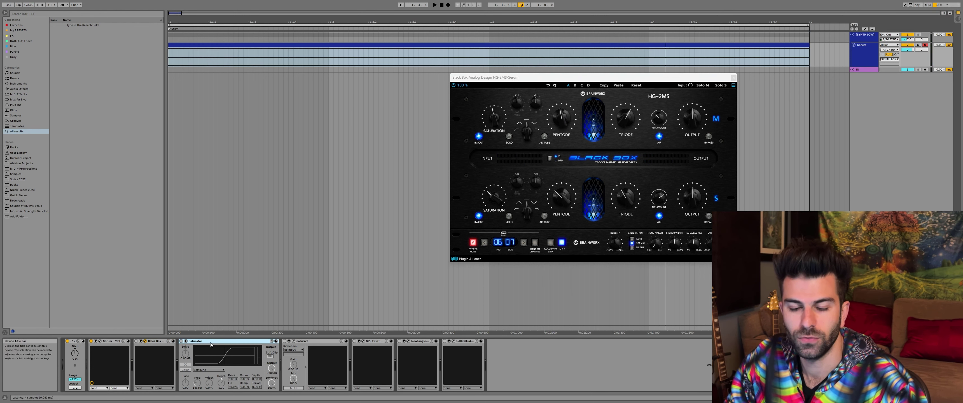
left_click(245, 45)
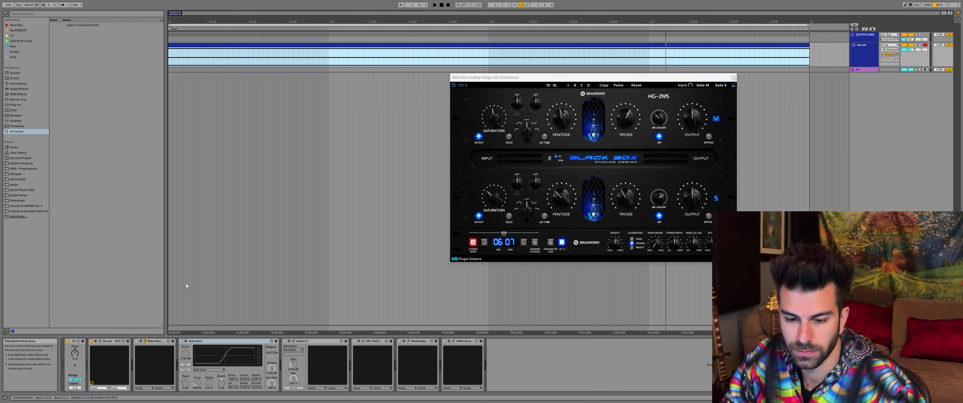
key("space")
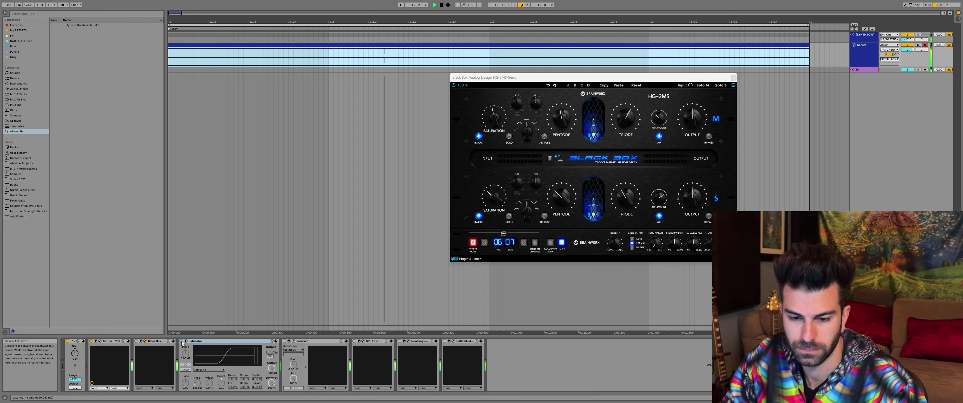
left_click(181, 341)
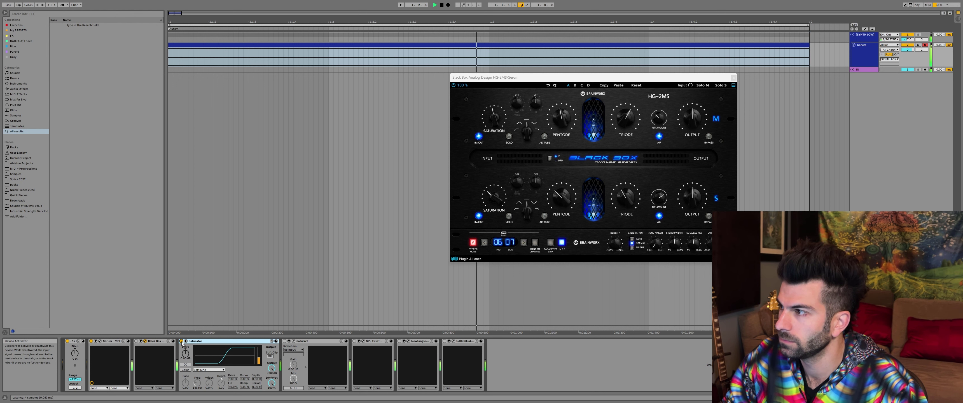
left_click(181, 341)
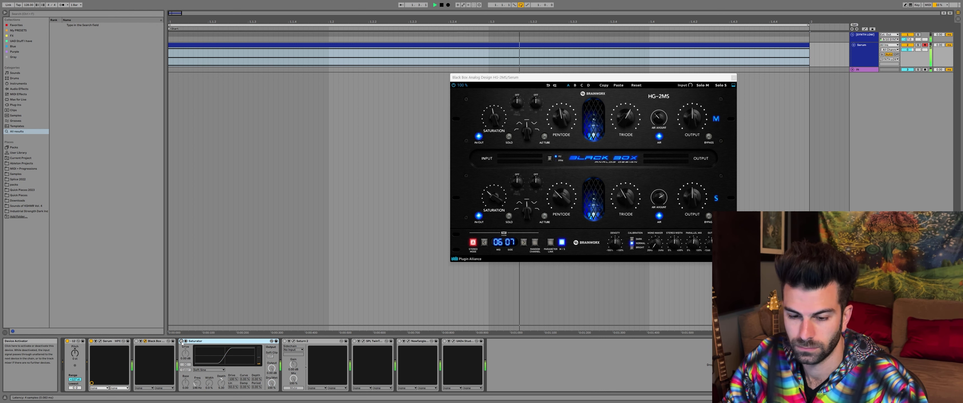
left_click(181, 341)
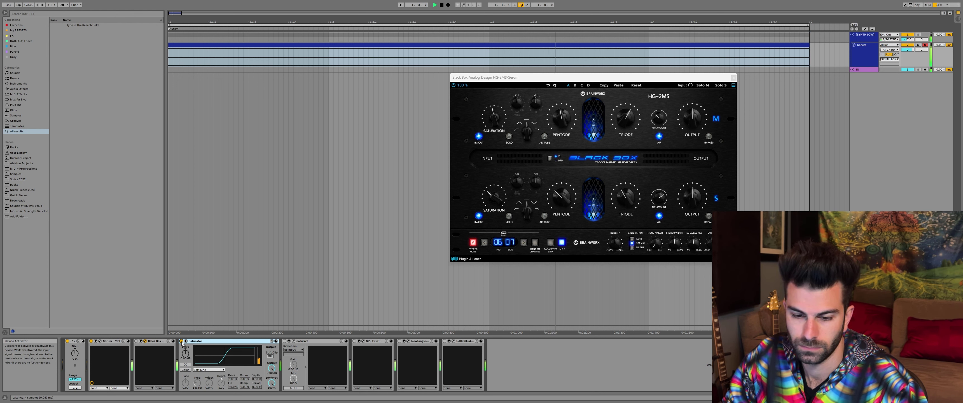
Set the Saturator's curve type to Waveshaper and reduce Serum's Osc A unison to 1 voice.
left_click(219, 371)
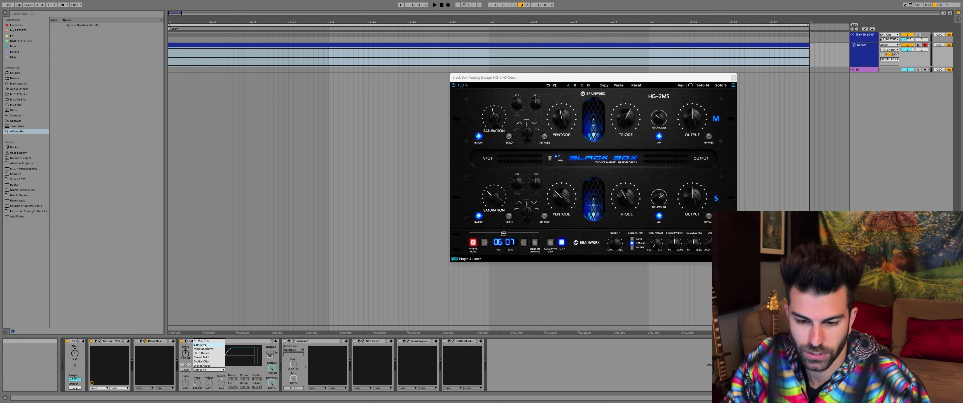
left_click(202, 365)
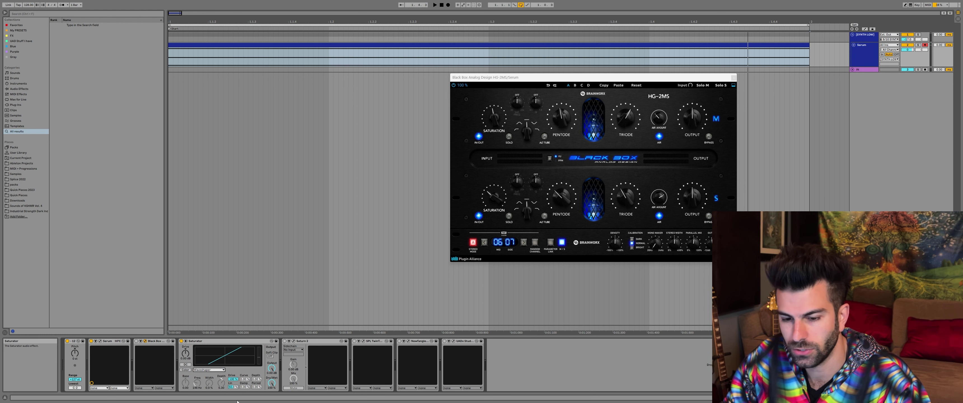
left_click(100, 341)
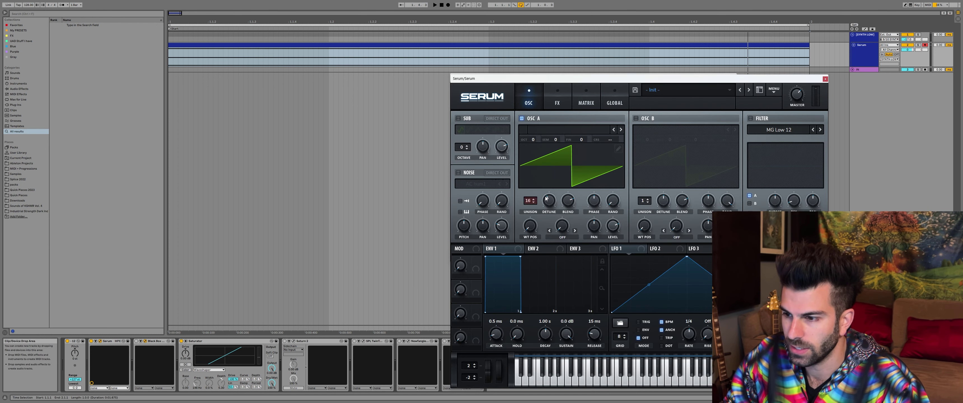
left_click_drag(531, 200, 531, 214)
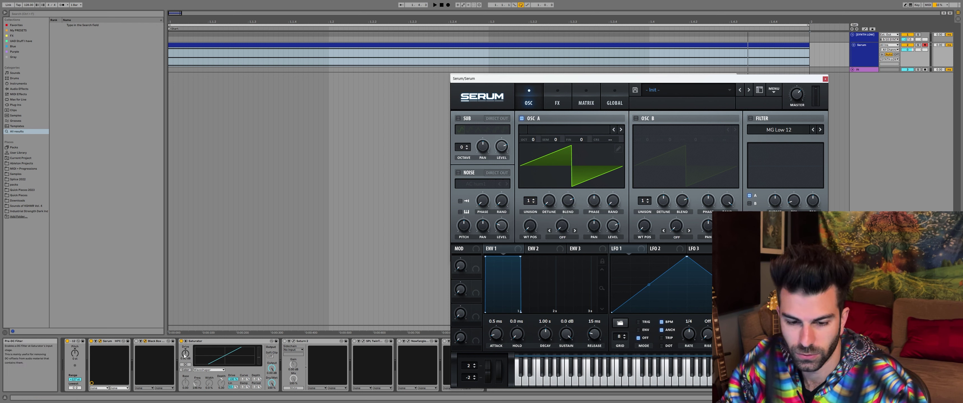
Play the clip while shaping the Saturator's waveshaper into a rippled curve and adjusting its input drive.
left_click(251, 364)
key("space")
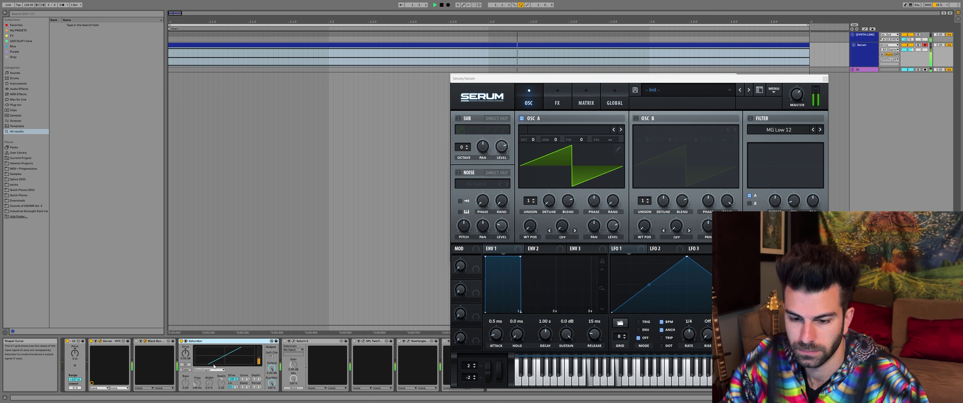
left_click_drag(245, 379, 257, 400)
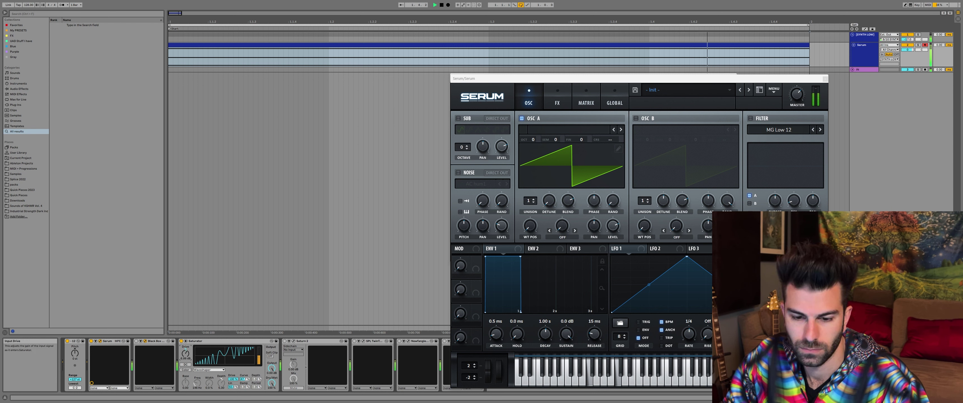
left_click_drag(186, 353, 186, 355)
key("space")
key("space")
key("space")
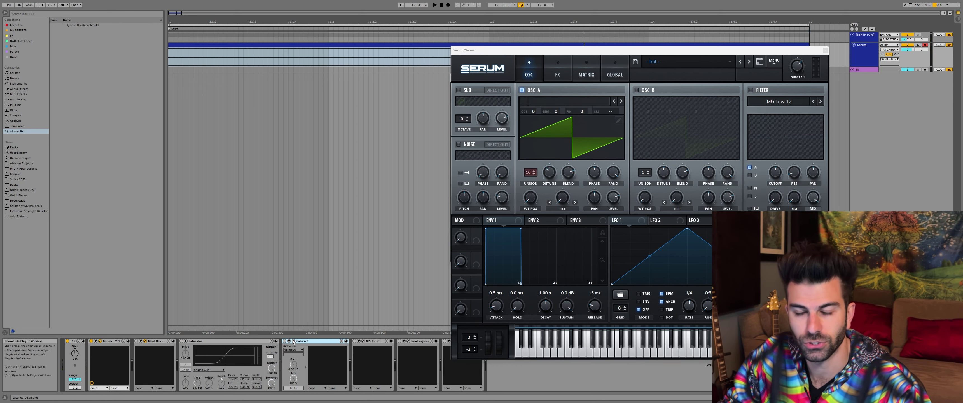
Open the FabFilter Saturn 2 interface and audition its multiband saturation on the synth clip.
left_click(293, 342)
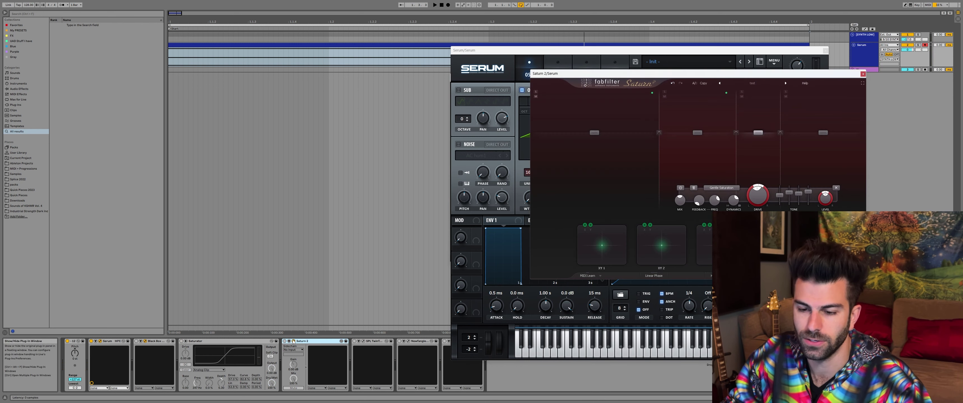
key("space")
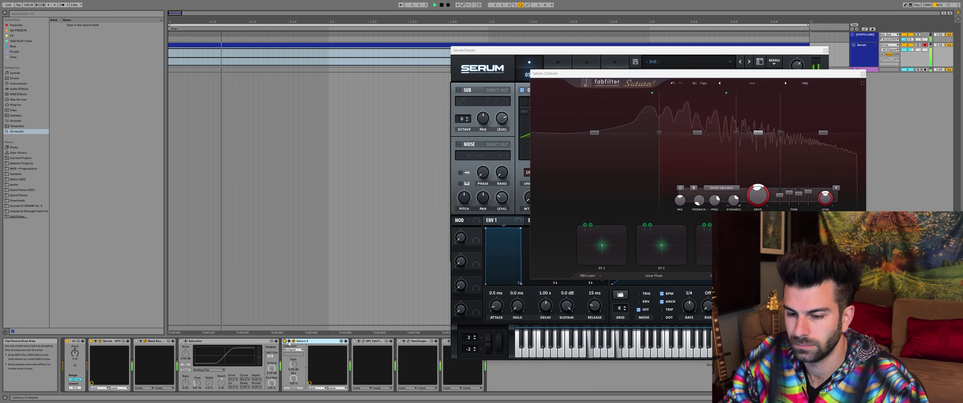
key("space")
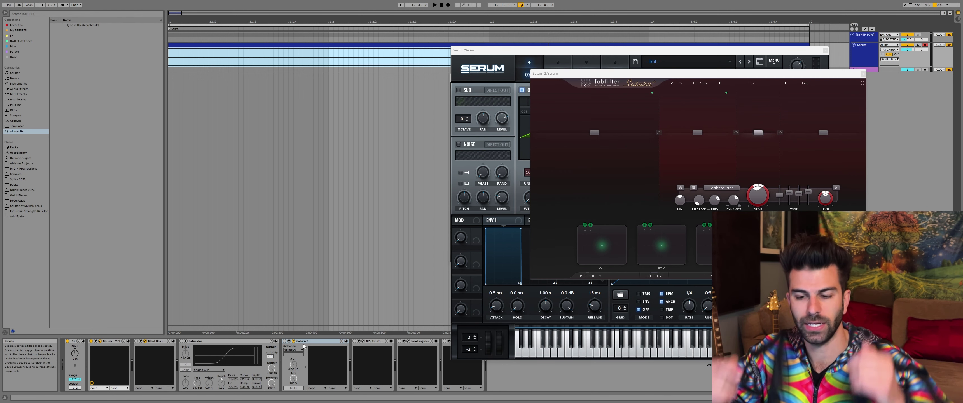
left_click(304, 345)
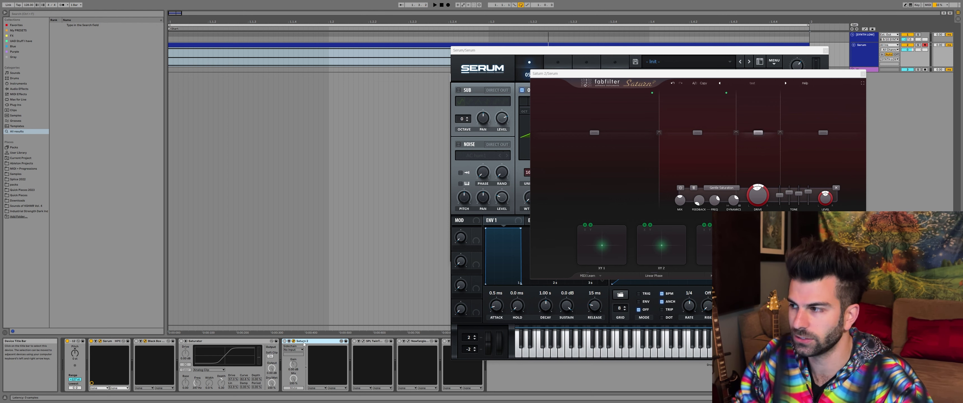
Play the synth clip with Serum's window closed and audition Saturn 2 off and on, leaving it enabled.
key("space")
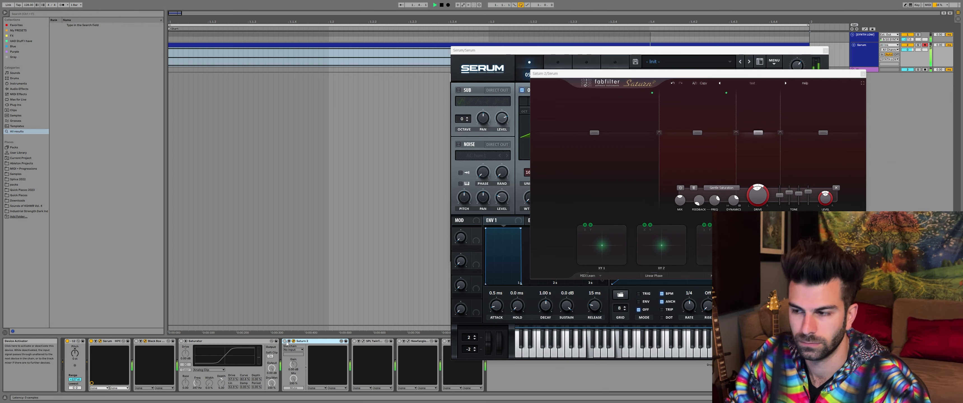
left_click(825, 50)
mouse_move(689, 75)
left_mouse_down()
mouse_move(593, 74)
mouse_move(679, 88)
mouse_move(666, 109)
mouse_move(692, 68)
left_mouse_up()
left_click(735, 77)
left_click(285, 341)
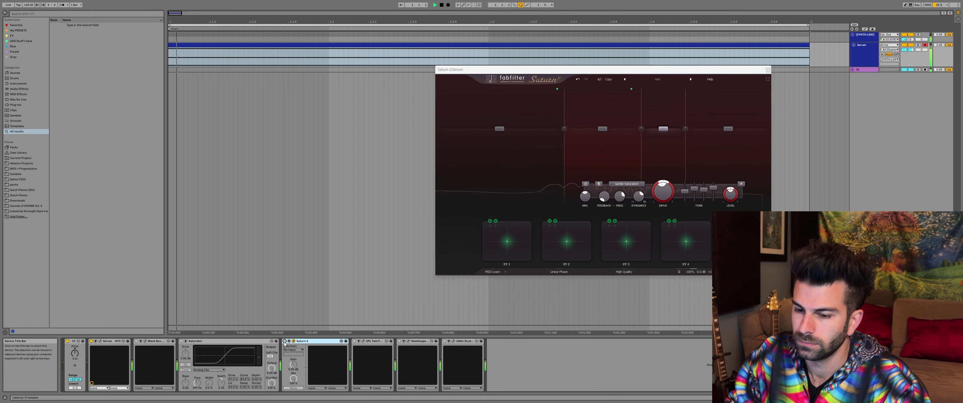
left_click(284, 342)
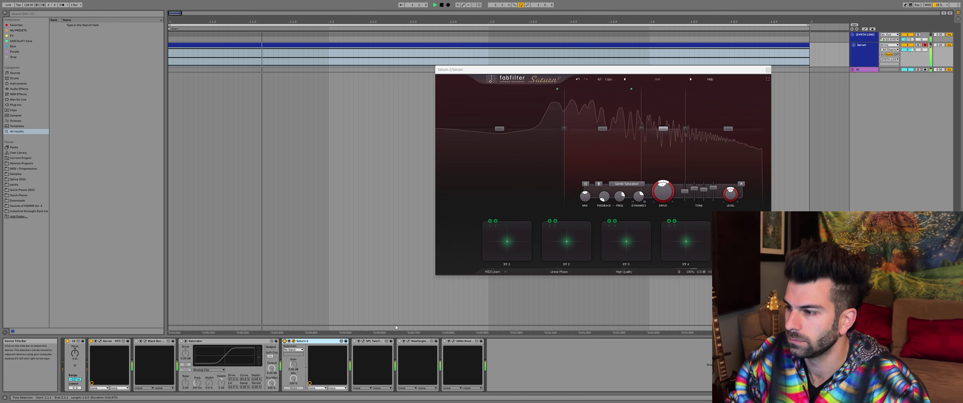
left_click(605, 143)
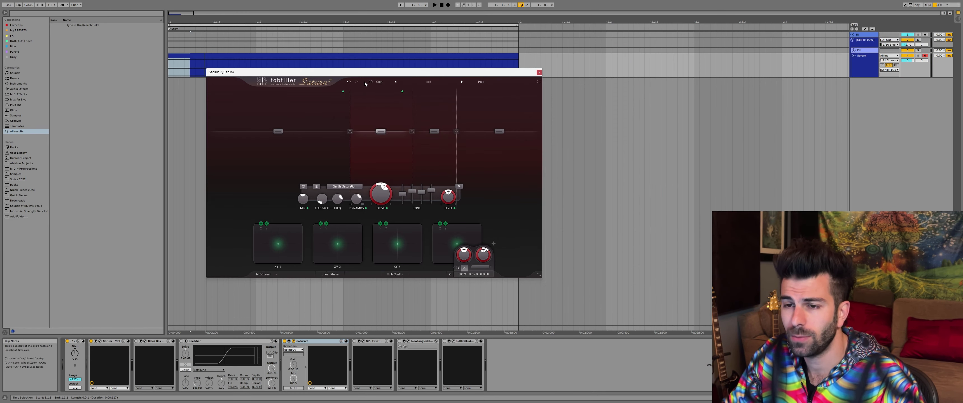
Lower the crossover frequency between Saturn 2's first and second bands.
left_click_drag(355, 72, 358, 70)
mouse_move(329, 110)
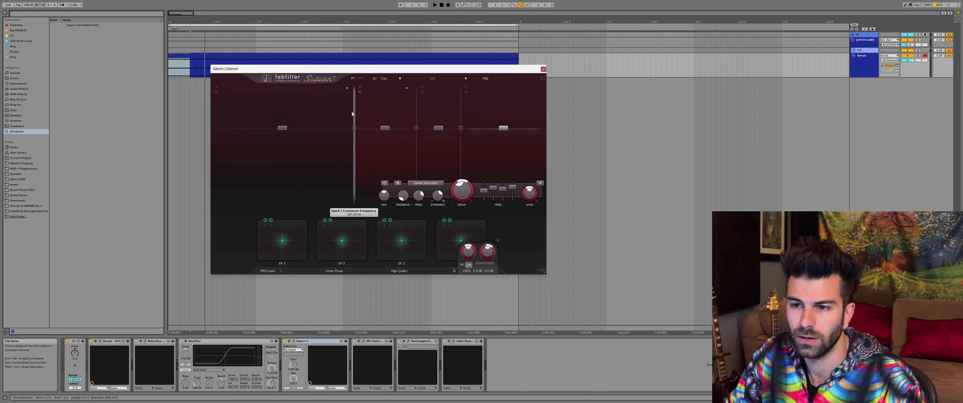
left_click_drag(353, 112, 341, 120)
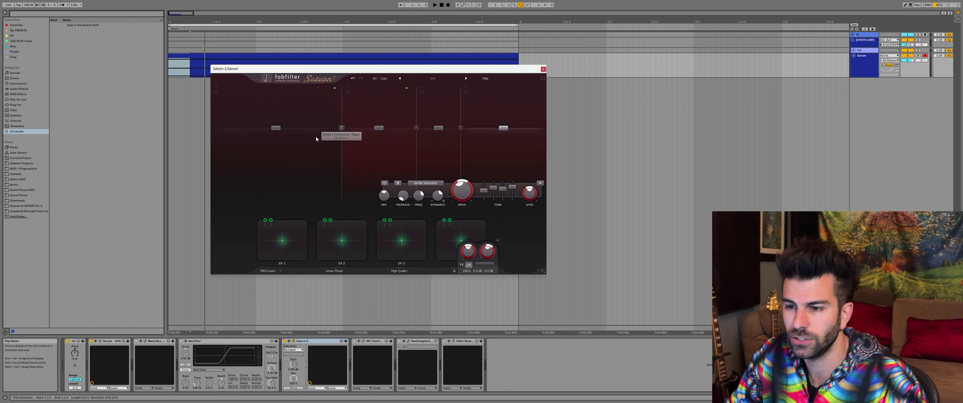
Examine the saturation styles offered for the lowest band without changing its current style.
left_click(301, 113)
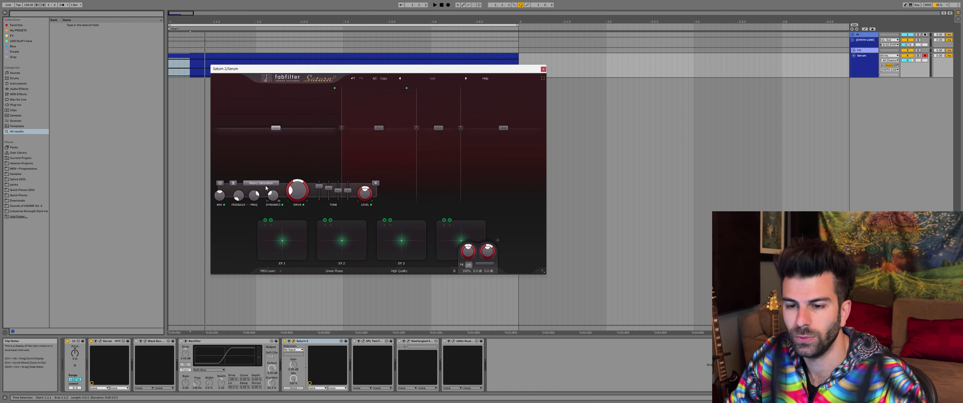
left_click(264, 184)
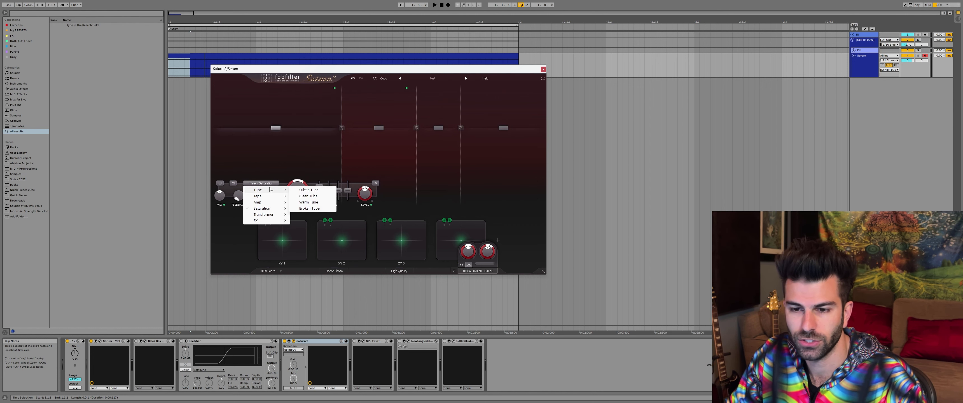
left_click(305, 149)
left_click(362, 148)
mouse_move(300, 165)
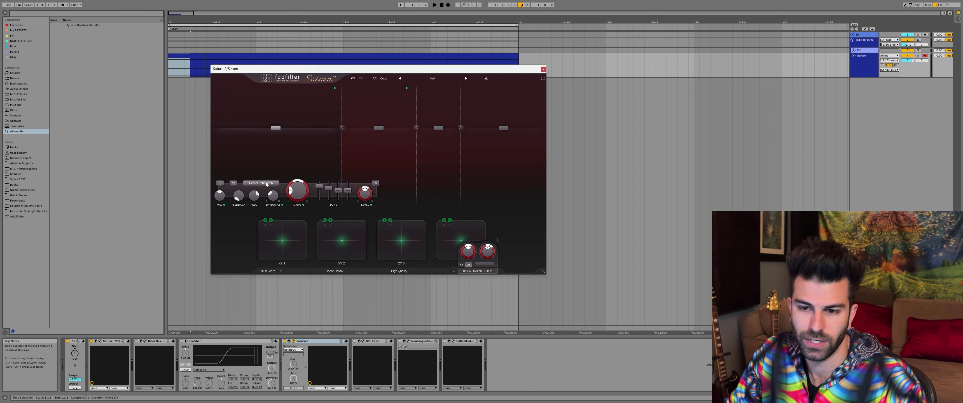
left_click(365, 156)
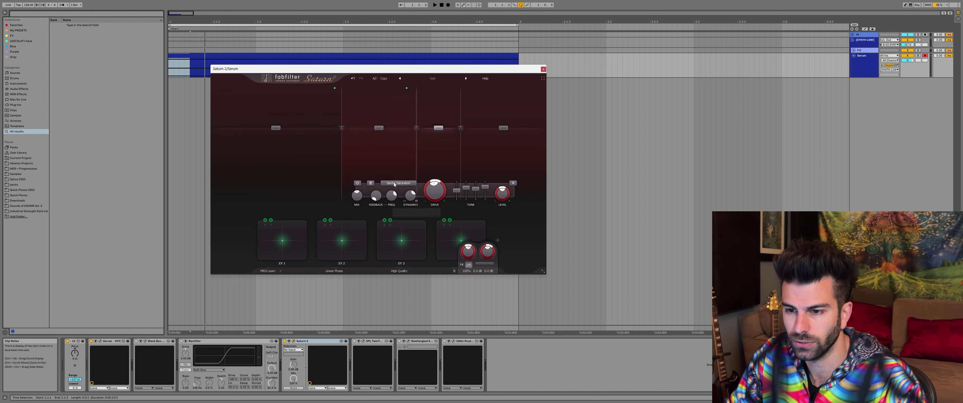
Set the highest band's saturation style to Clean Tube.
left_click(426, 184)
mouse_move(430, 192)
left_click(467, 191)
Review the saturation style and drive settings of each Saturn 2 band in turn.
mouse_move(217, 201)
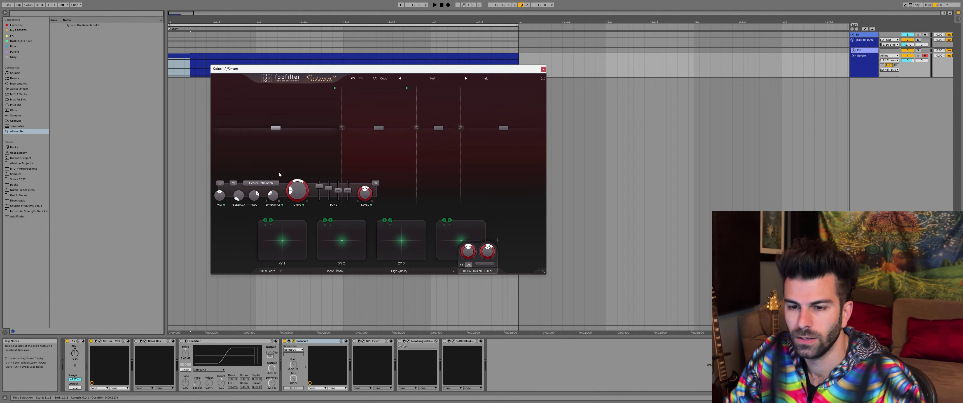
left_click(365, 138)
left_click(434, 145)
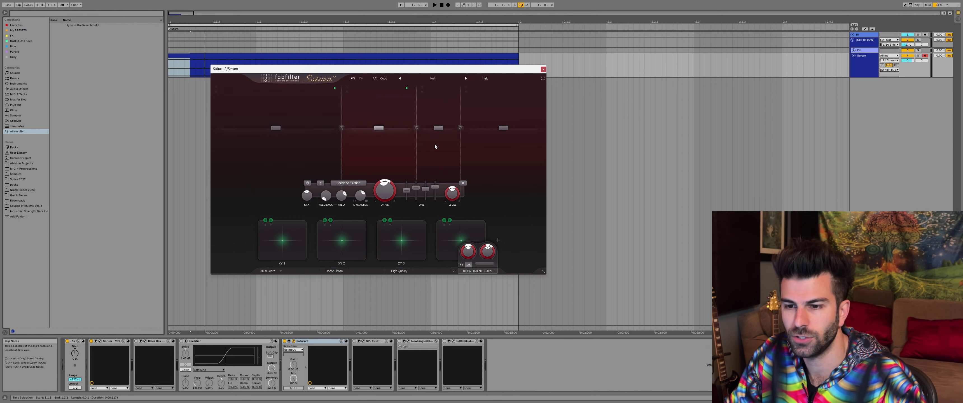
left_click(476, 150)
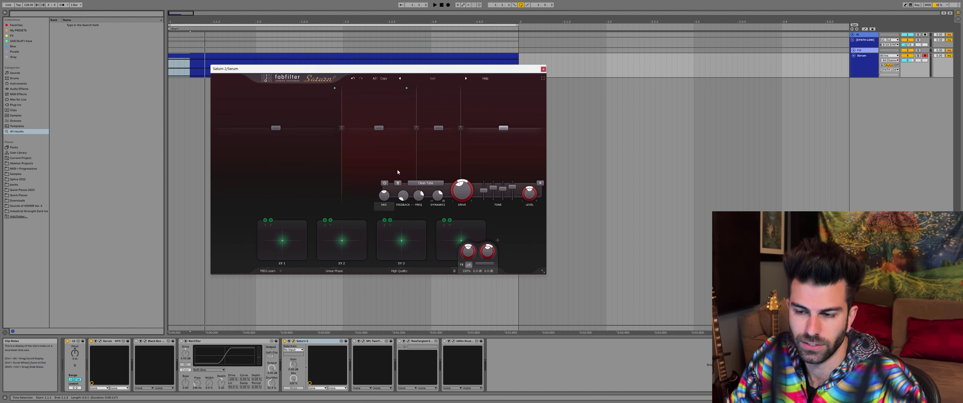
left_click(330, 163)
left_click(357, 163)
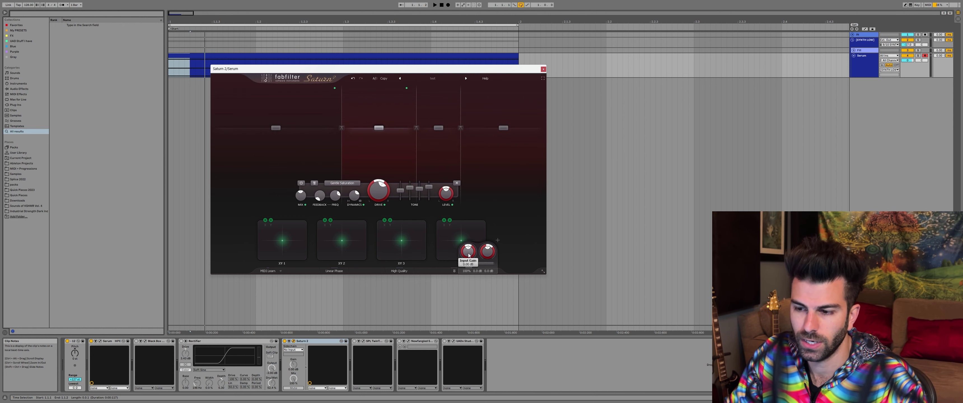
Add a new XLFO modulation source and assign it to the second band's drive.
mouse_move(489, 266)
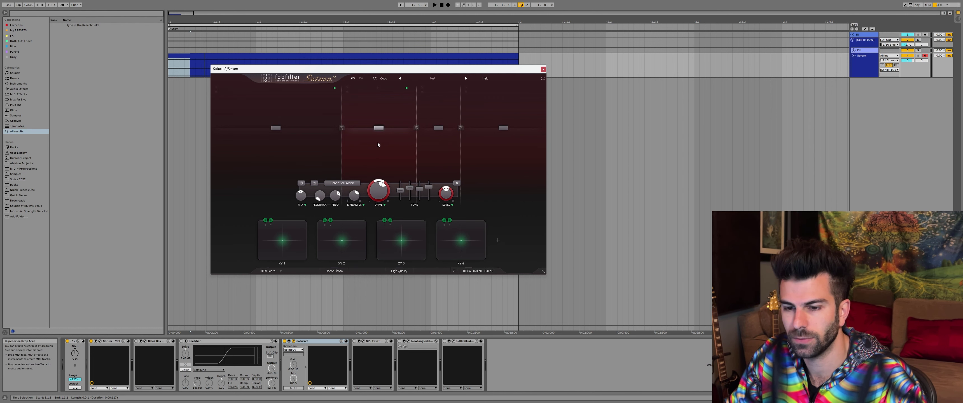
left_click(498, 240)
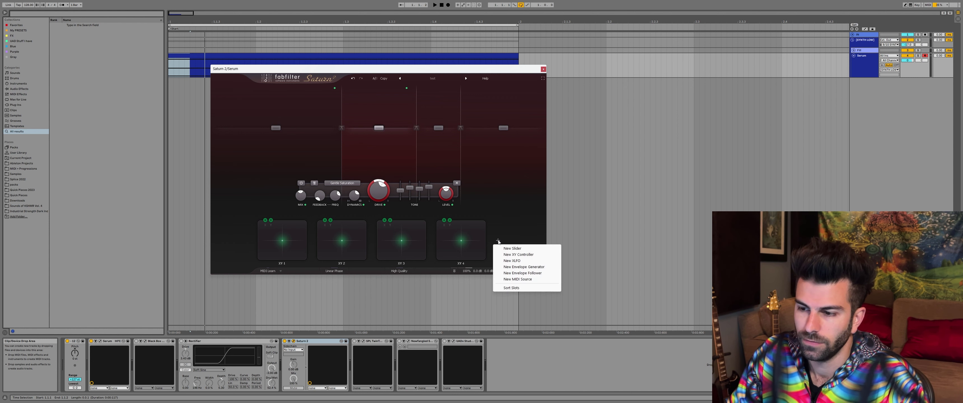
left_click(519, 262)
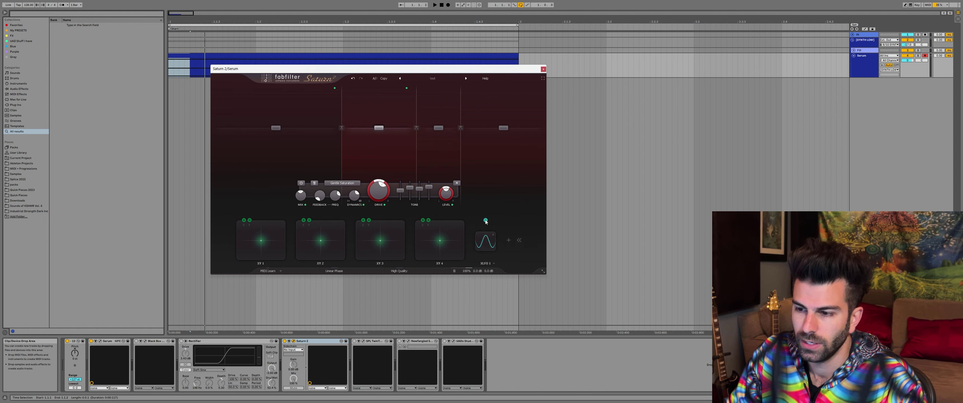
left_click_drag(485, 221, 379, 191)
Assign the same XLFO to the drive of the third and fourth bands.
left_click(449, 148)
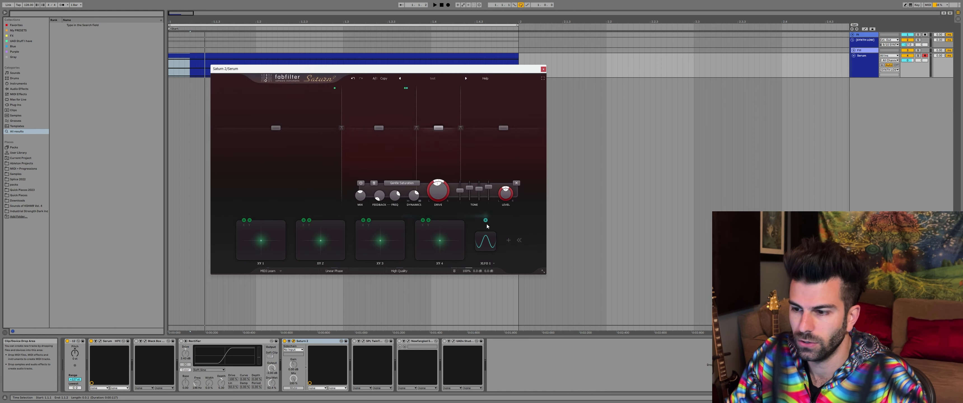
left_click_drag(485, 221, 439, 190)
left_click(499, 165)
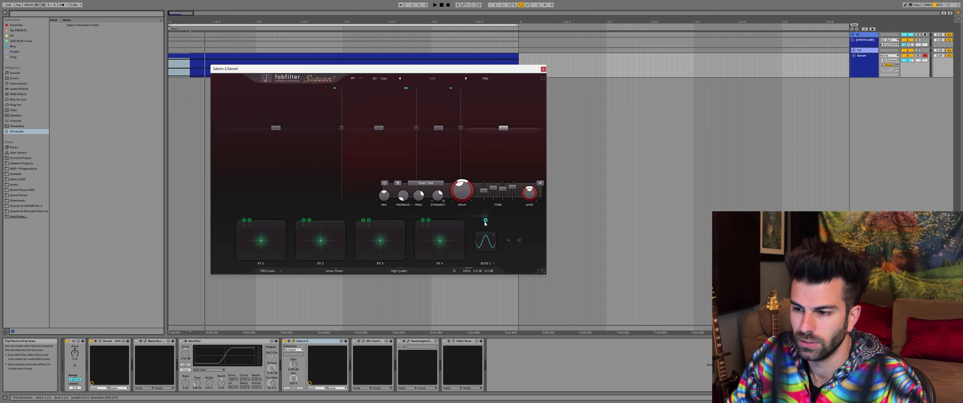
left_click_drag(485, 222, 462, 190)
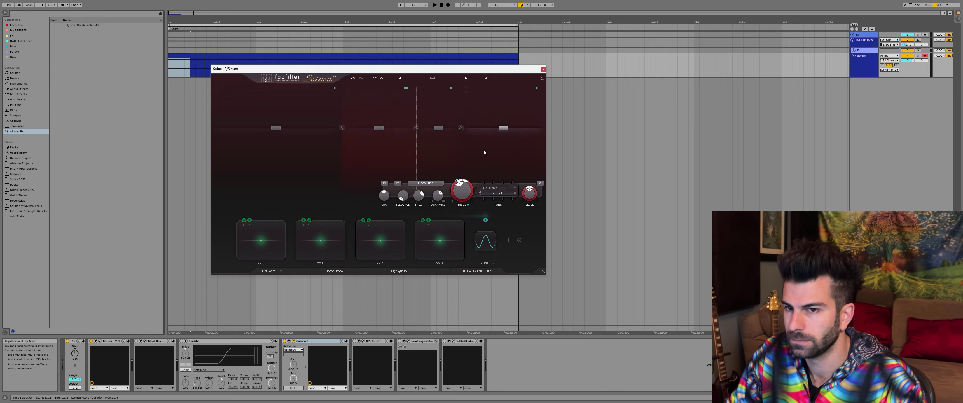
Move Saturn 2 clear of the synth clip, select the clip and play it with the drive modulation.
left_click_drag(310, 69, 433, 89)
left_click(270, 56)
key("space")
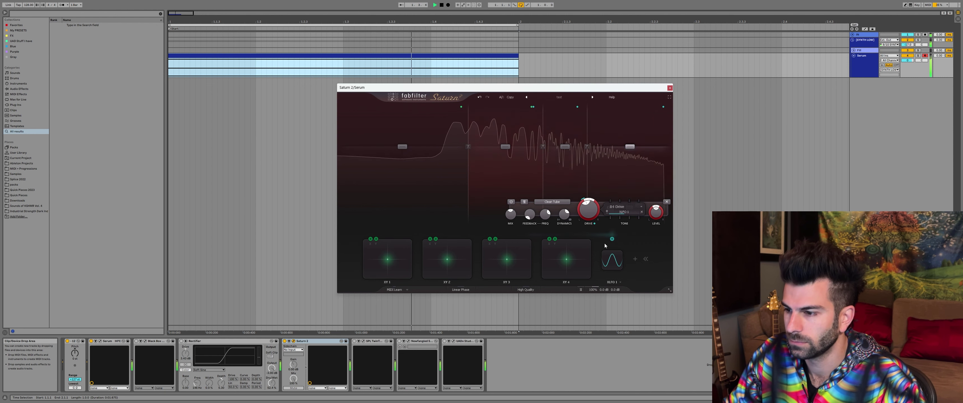
Change the XLFO from free-running to a synced rate of 1 and audition the clip.
left_click(613, 258)
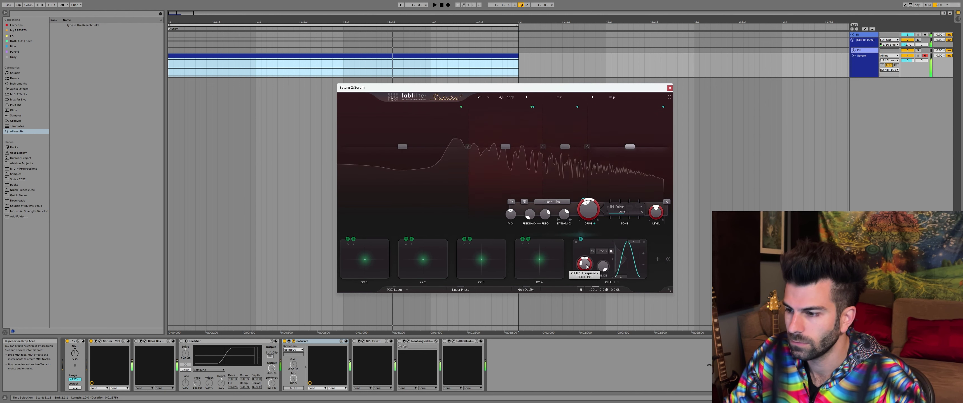
left_click(601, 250)
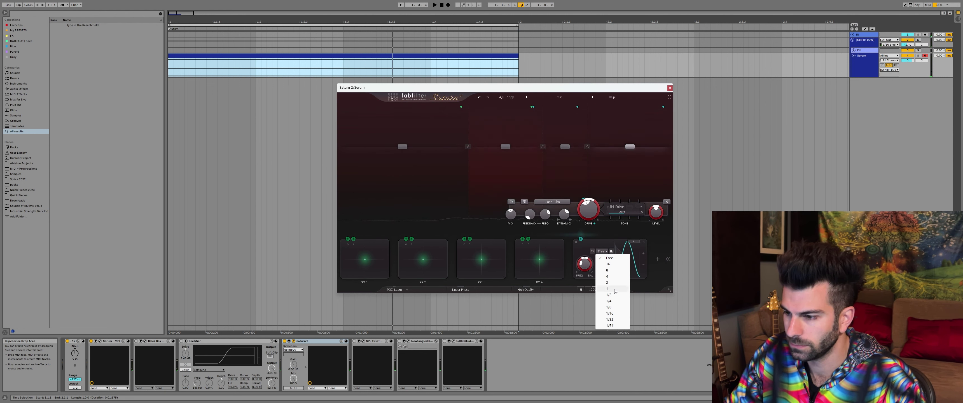
left_click(615, 289)
key("space")
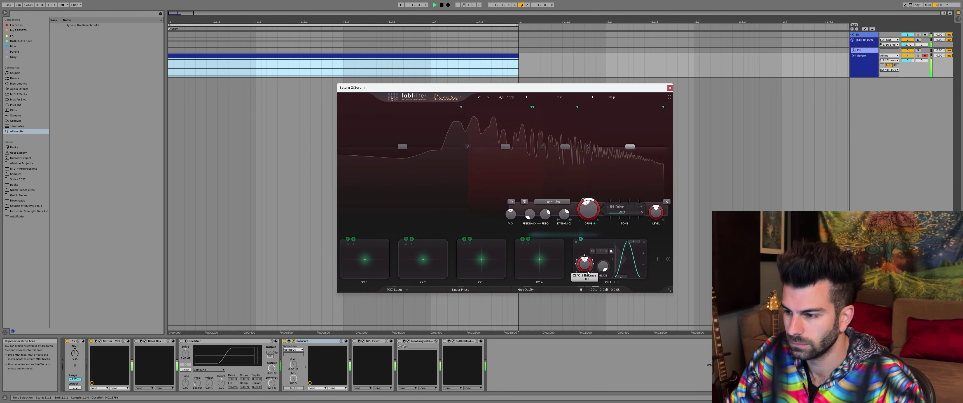
key("space")
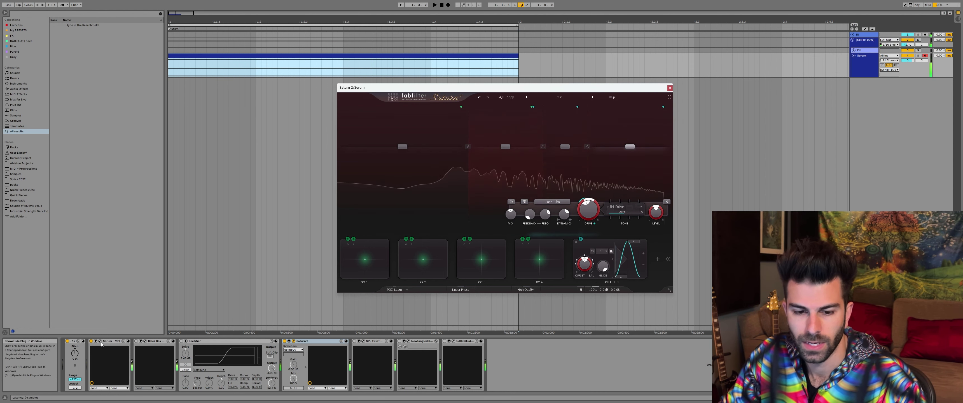
Switch Serum's sound source from Osc A to Osc B, start playback and close the synth's interface.
left_click(101, 343)
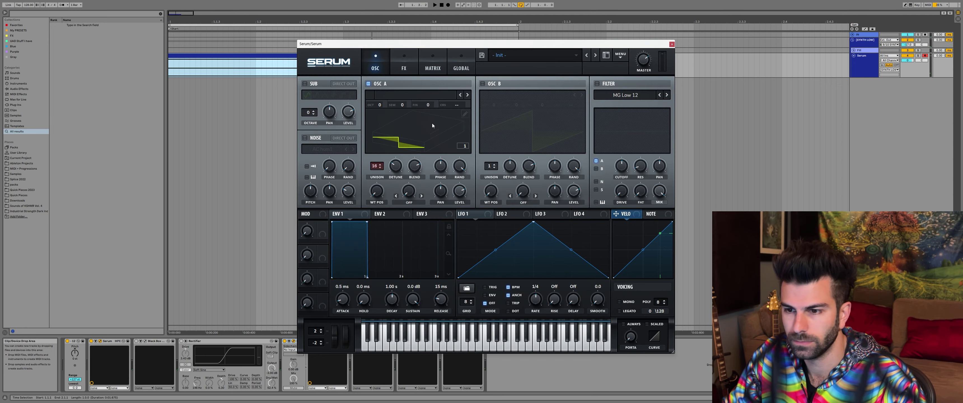
left_click(369, 84)
left_click(482, 83)
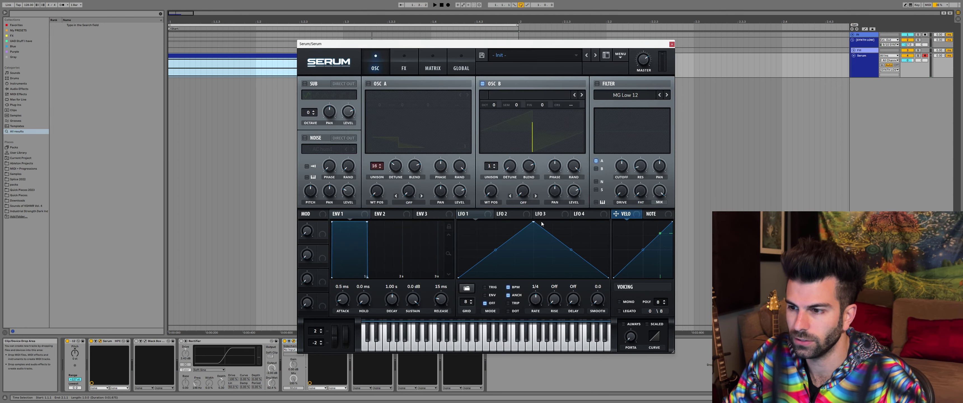
key("space")
left_click(671, 44)
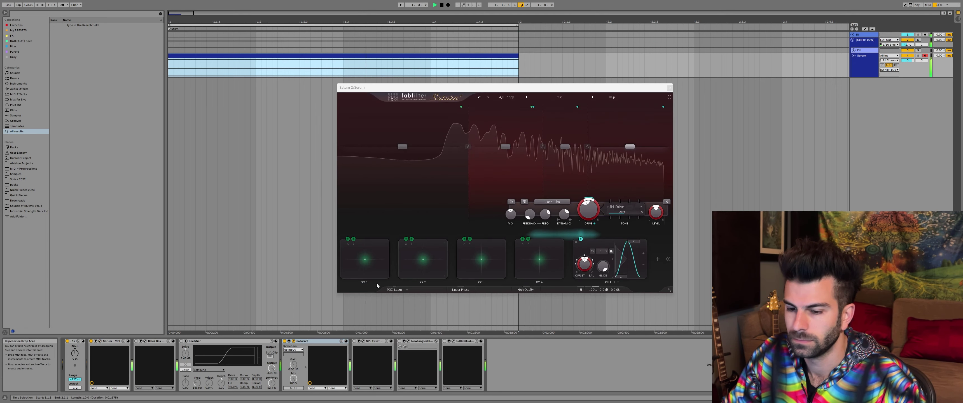
Switch the XLFO to a faster synced rate during playback, audition the result and stop the clip.
left_click_drag(557, 87, 437, 90)
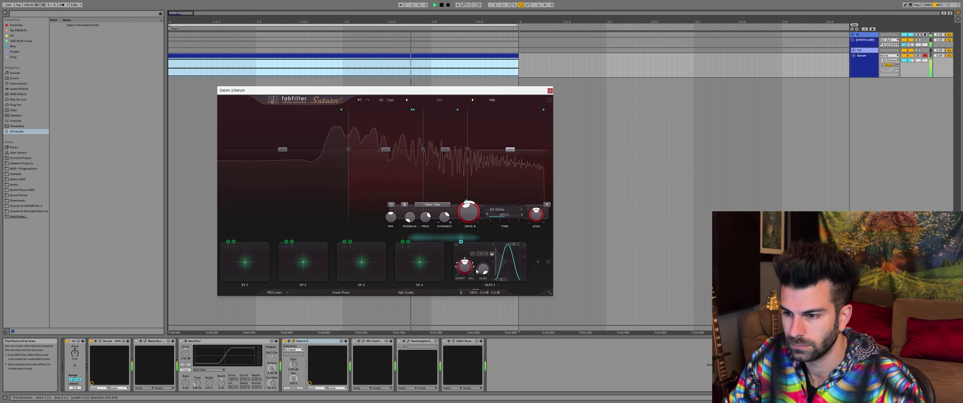
left_click(481, 254)
left_click(488, 298)
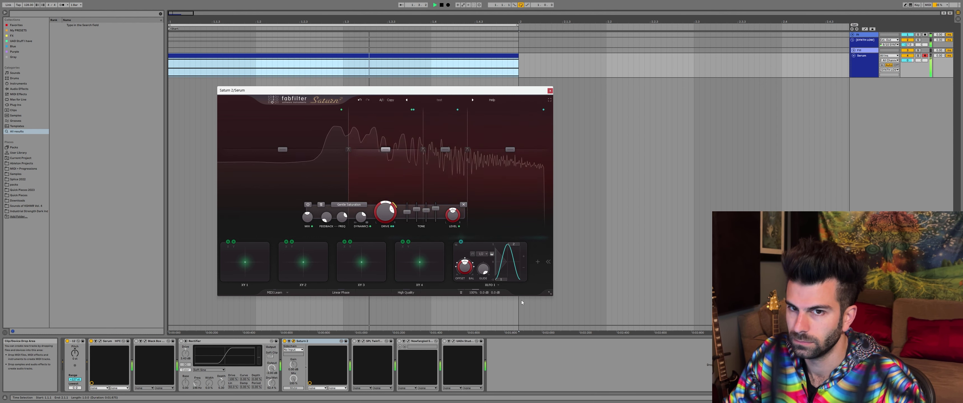
key("space")
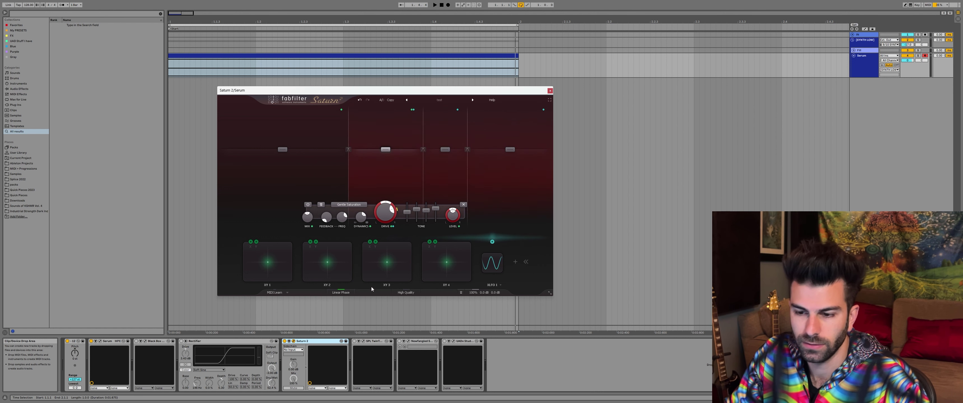
Set Saturn 2's High Quality mode to Superb and check the available quality options.
left_click(410, 293)
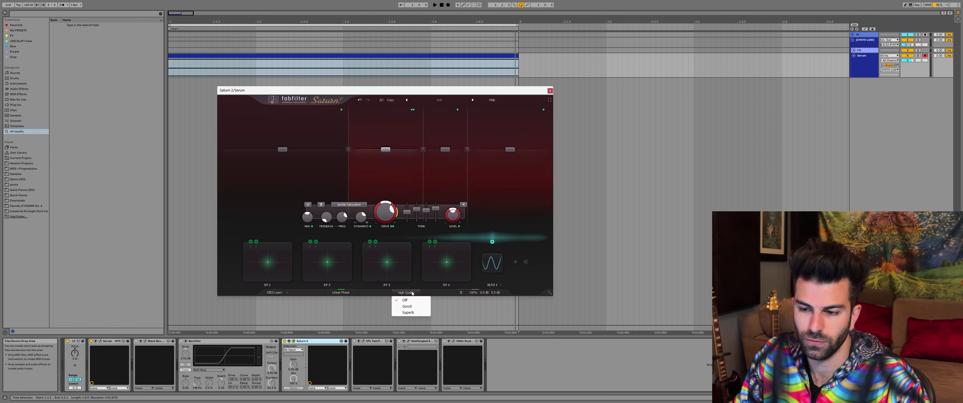
left_click(414, 312)
left_click(406, 293)
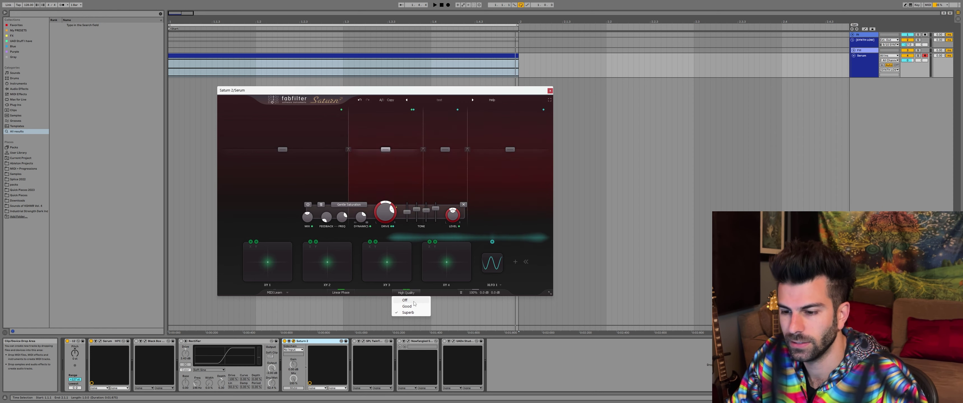
left_click(428, 295)
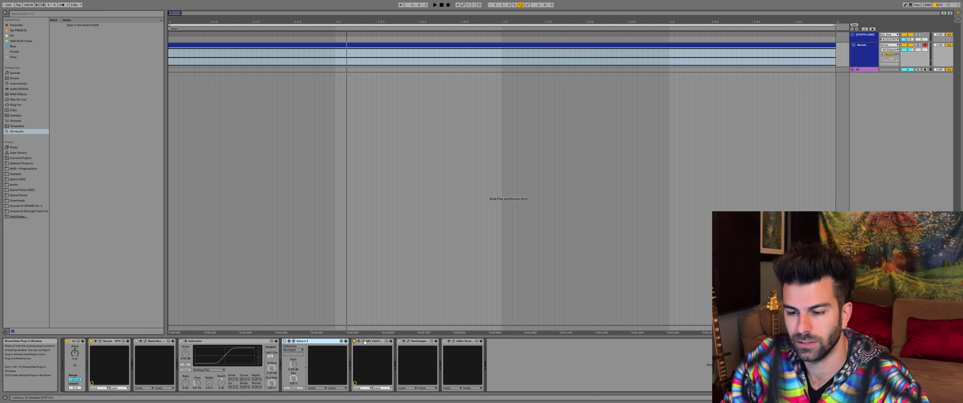
Open the SPL TwinTube interface on the Serum track.
left_click(364, 341)
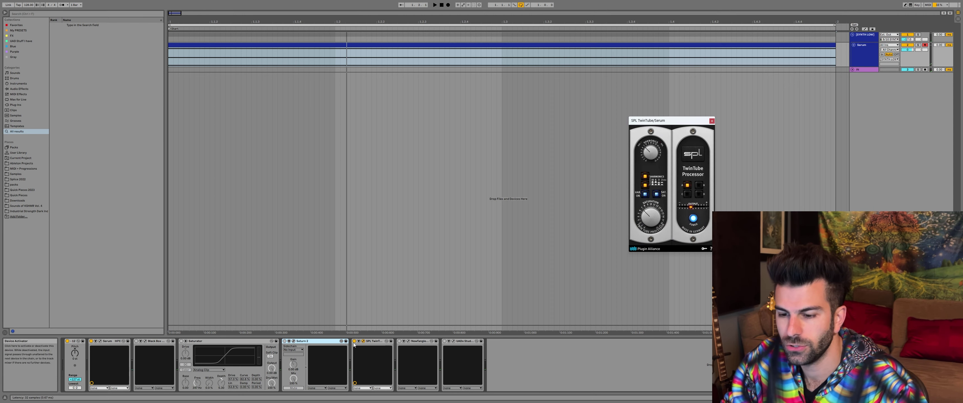
Play the clip, switch the SPL TwinTube off and on to compare the sound, and stop playback.
key("space")
left_click(354, 341)
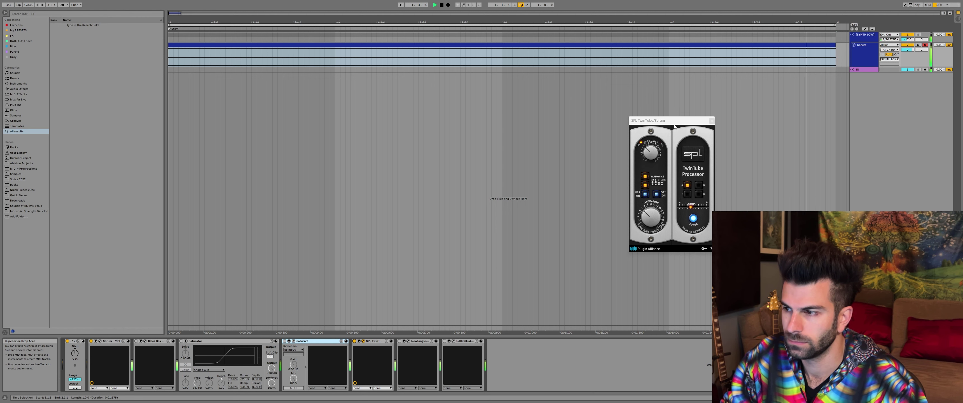
left_click_drag(674, 126, 516, 107)
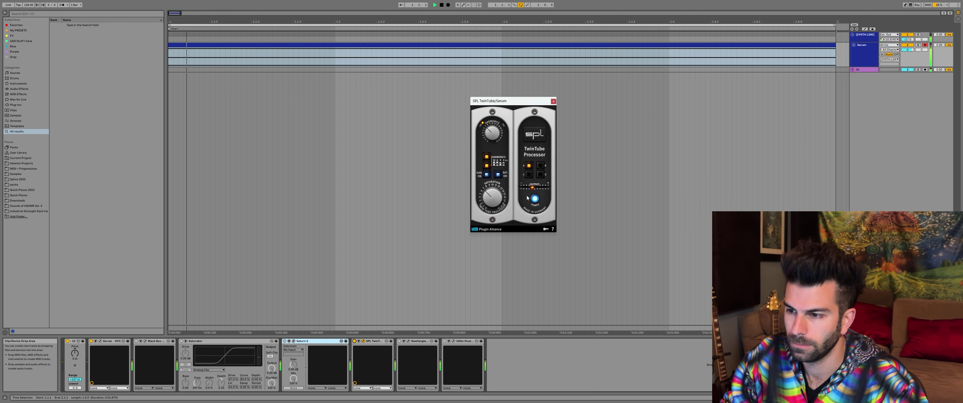
left_click(354, 340)
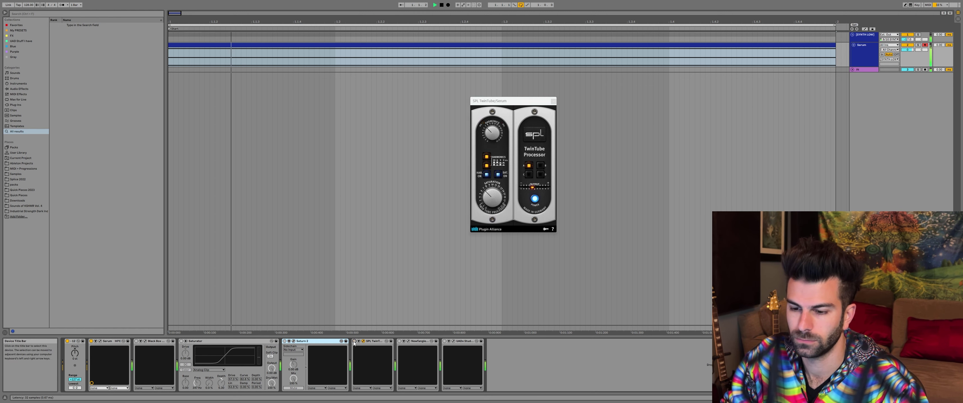
left_click(354, 341)
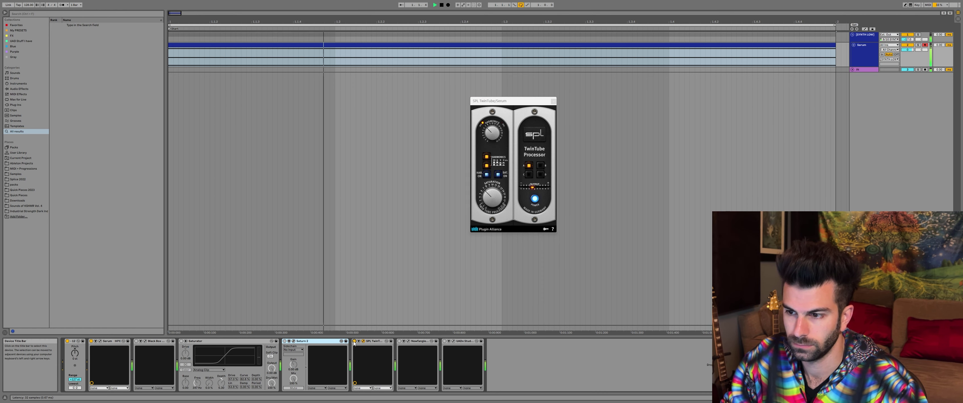
key("space")
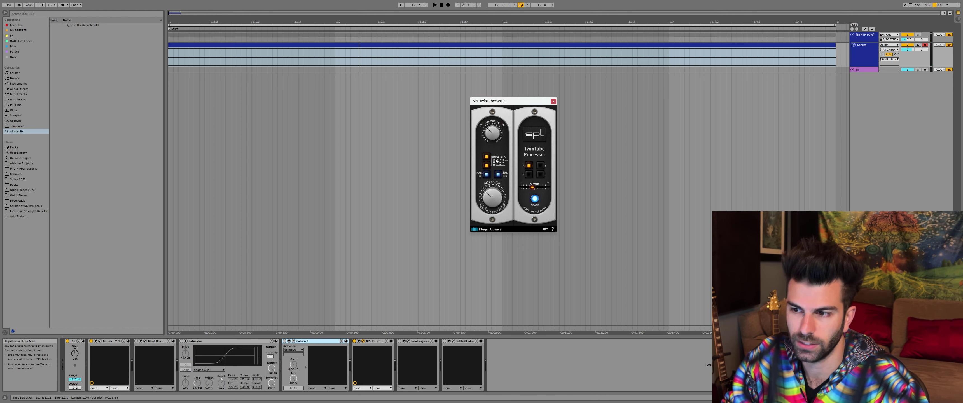
Close the SPL TwinTube interface, open the Newfangled Saturate interface and place its window over the middle of the arrangement.
left_click_drag(521, 100, 465, 78)
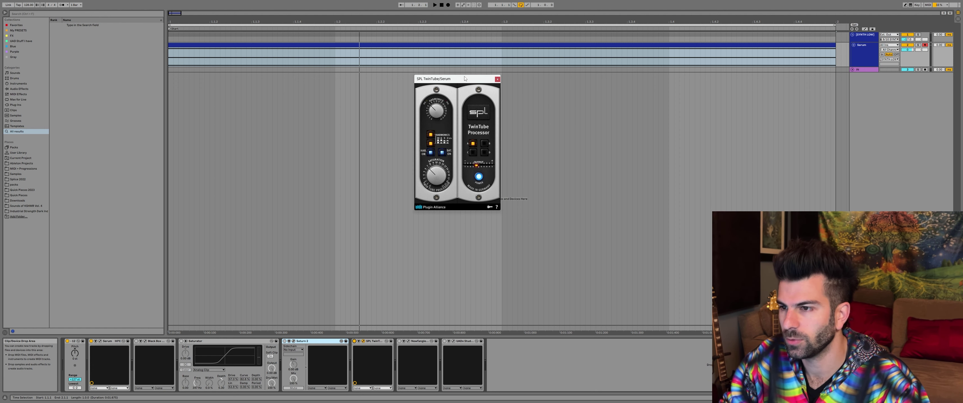
left_click(497, 79)
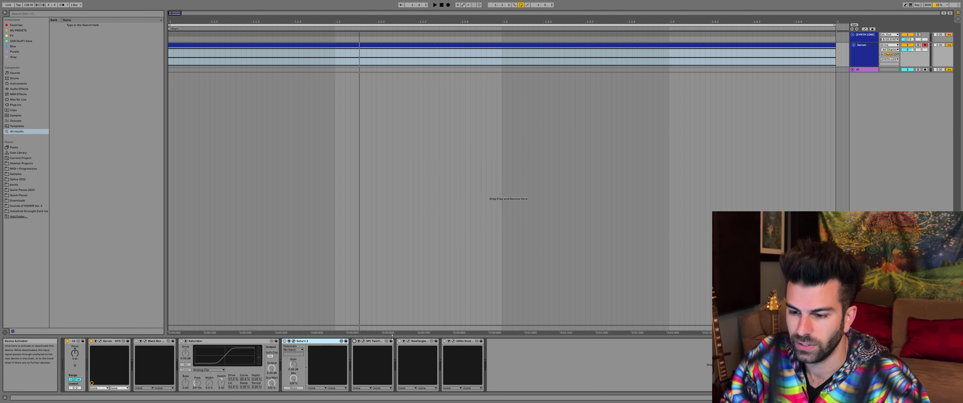
left_click(408, 341)
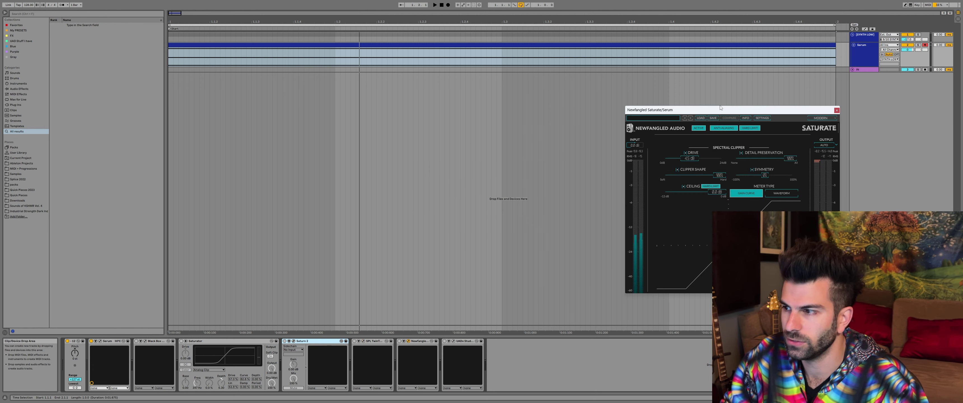
left_click_drag(722, 110, 440, 81)
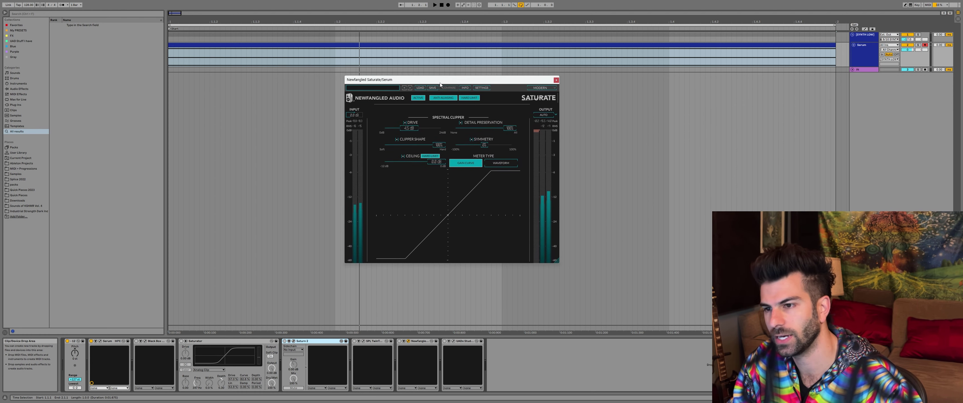
mouse_move(440, 84)
left_mouse_down()
mouse_move(497, 81)
mouse_move(433, 81)
left_mouse_up()
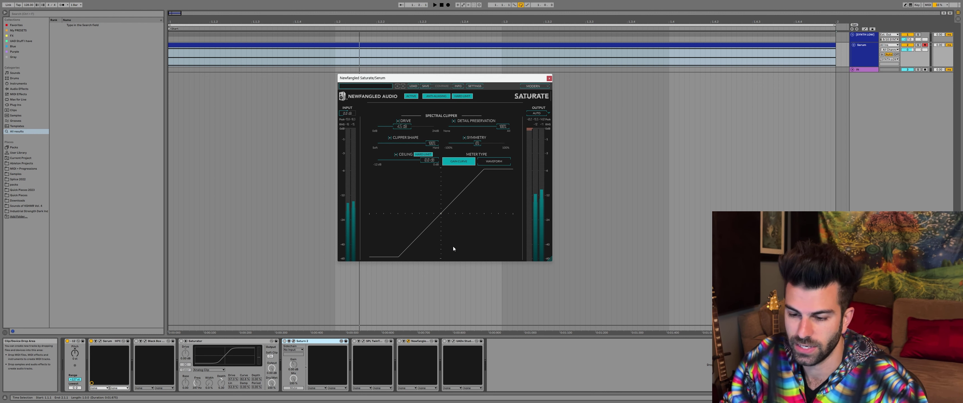
Play the clip, toggle Newfangled Saturate off and on to compare its effect, and stop playback.
left_click(402, 344)
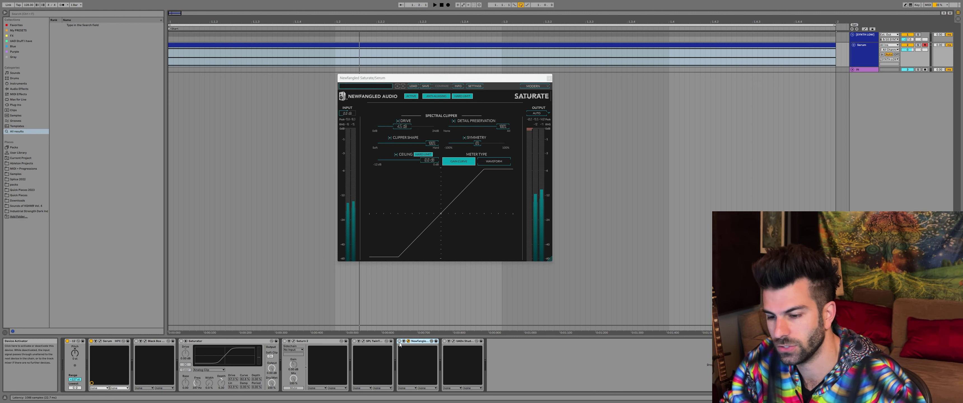
key("space")
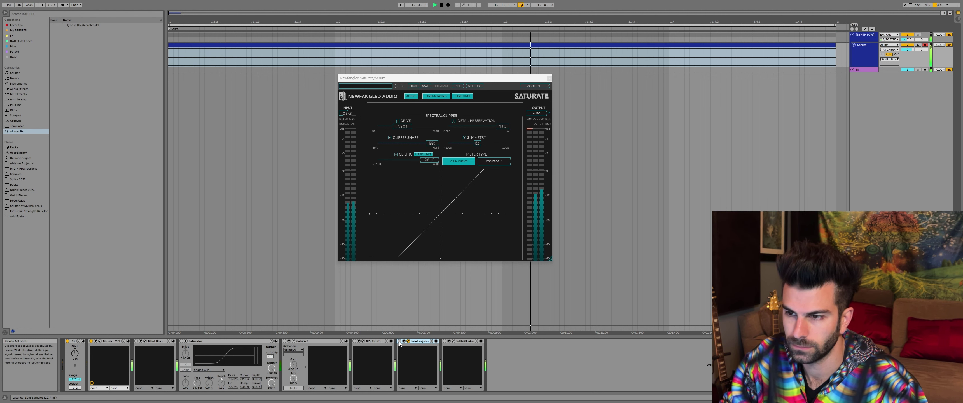
left_click(399, 342)
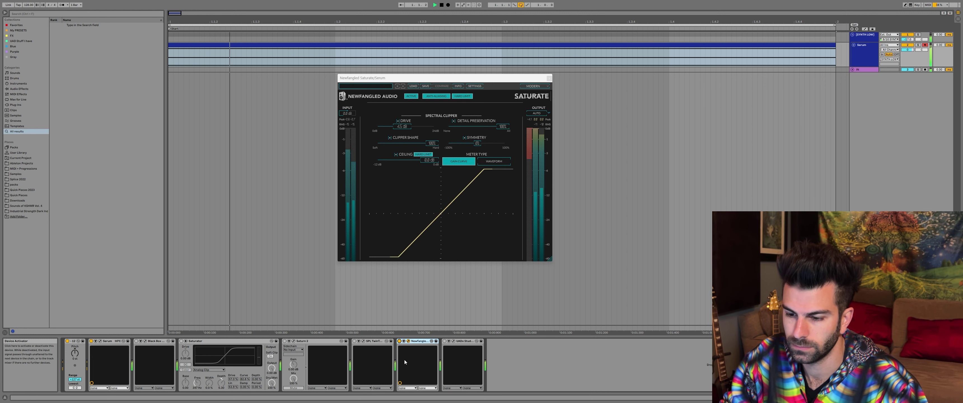
left_click(399, 341)
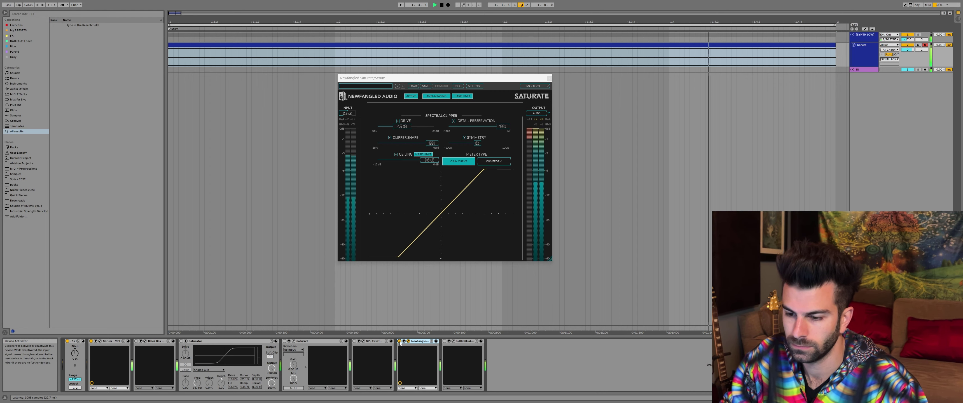
left_click(400, 341)
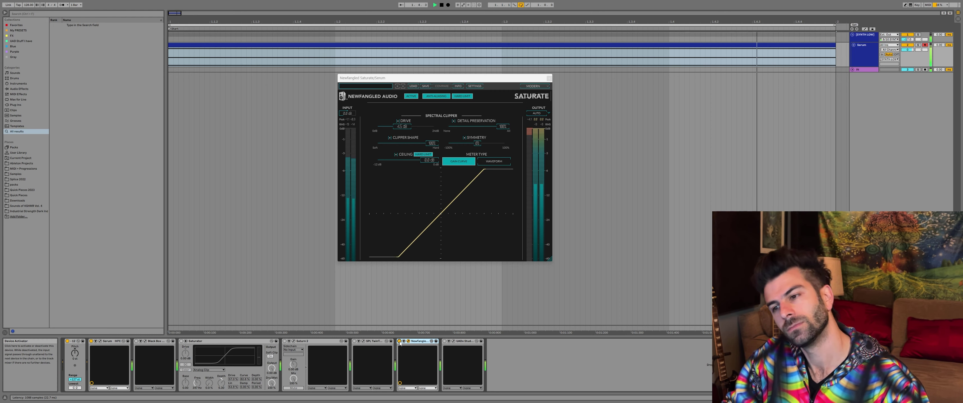
key("space")
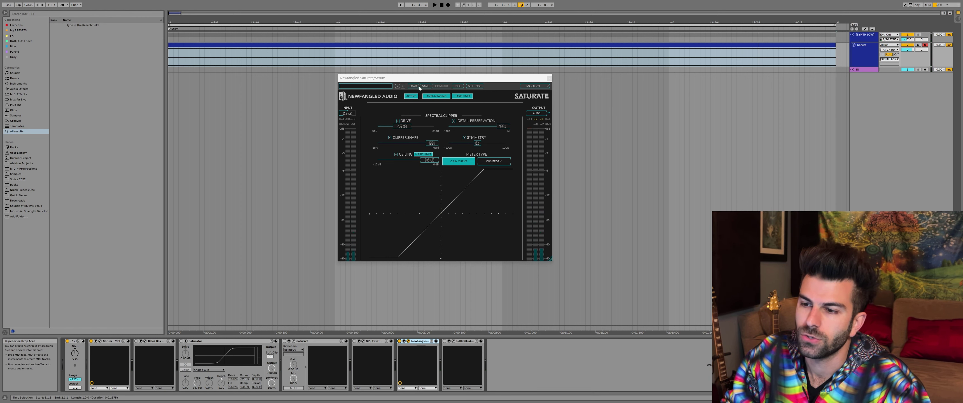
Close the Newfangled Saturate interface, open the UADx Studer A800 Tape Recorder and place its window over the arrangement.
left_click(409, 342)
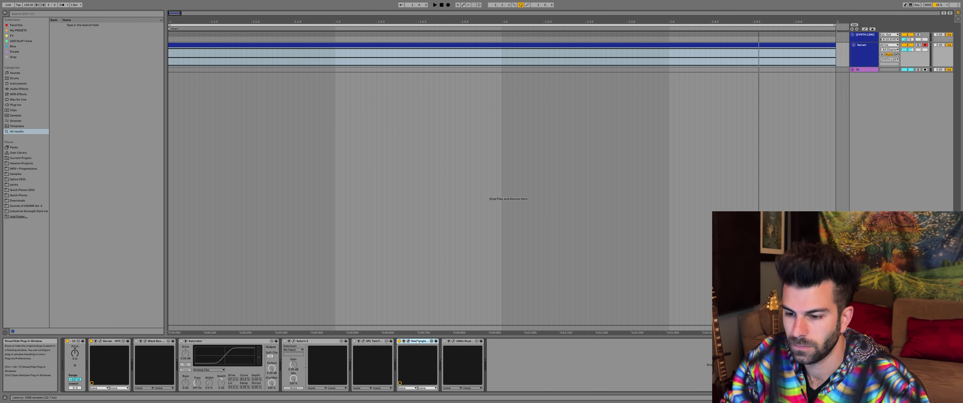
left_click(454, 341)
left_click_drag(589, 70, 467, 86)
left_click_drag(544, 115, 440, 79)
left_click(345, 53)
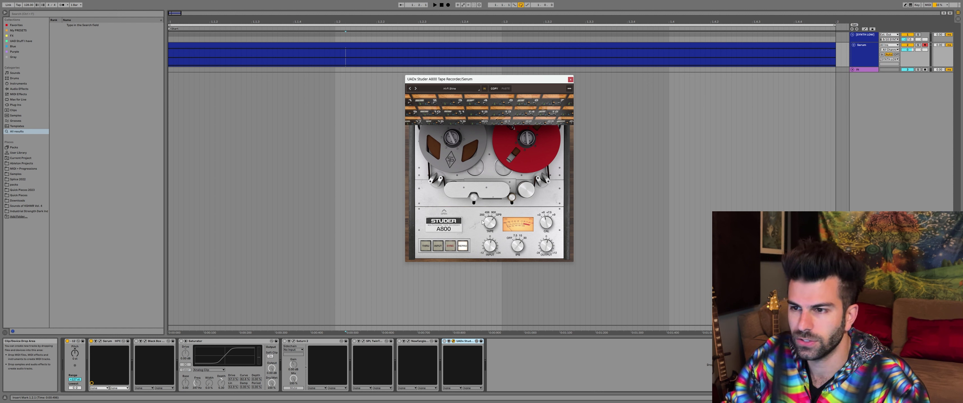
left_click(466, 342)
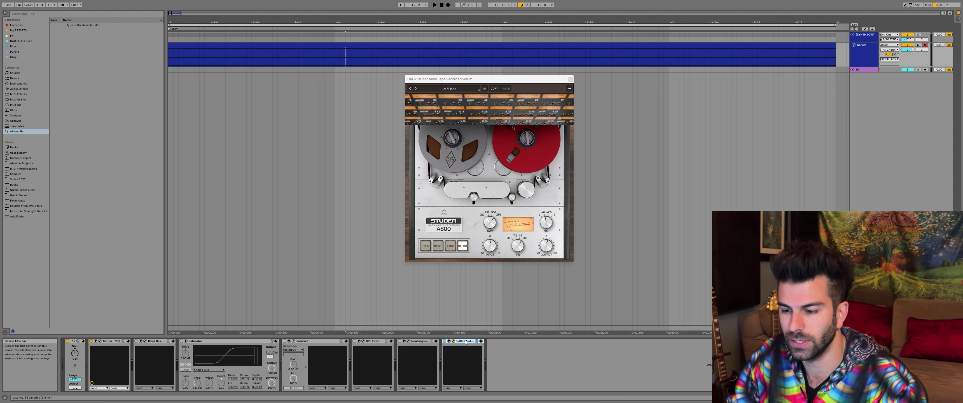
left_click_drag(469, 81, 401, 79)
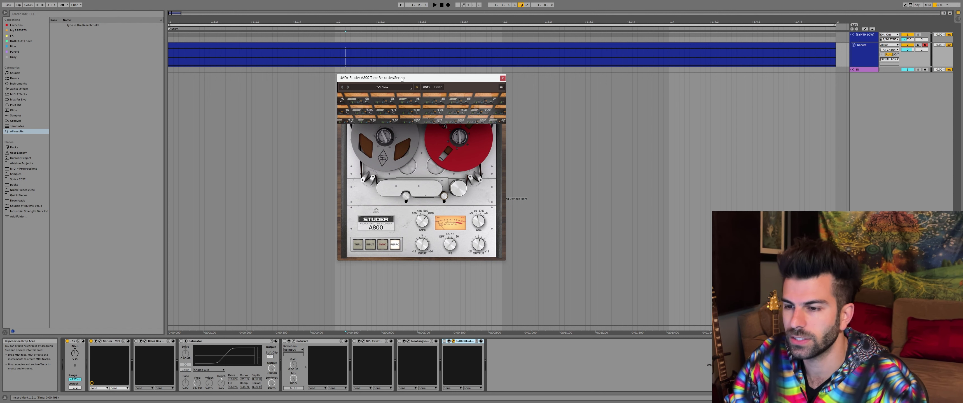
left_click_drag(411, 82, 496, 79)
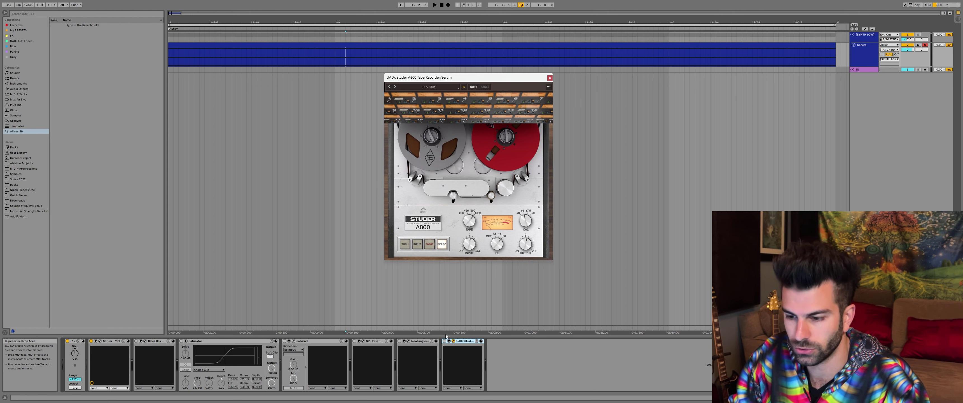
Play the clip, toggle the Studer A800 off and on to compare the tape saturation, and stop playback.
key("space")
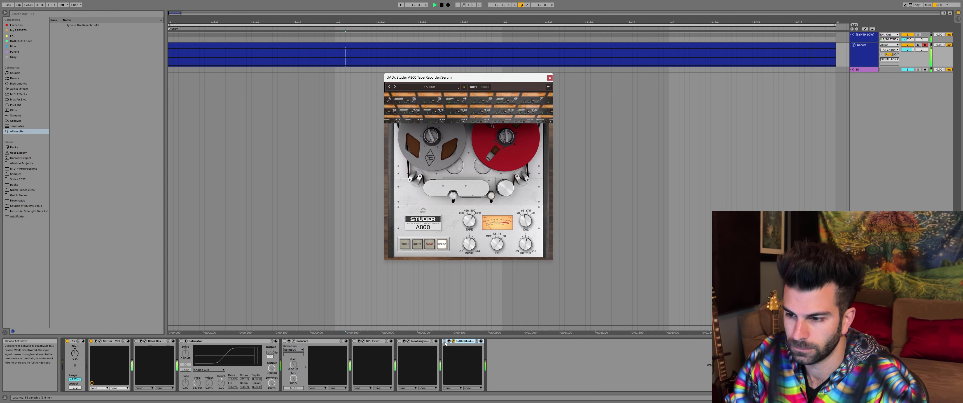
left_click(445, 343)
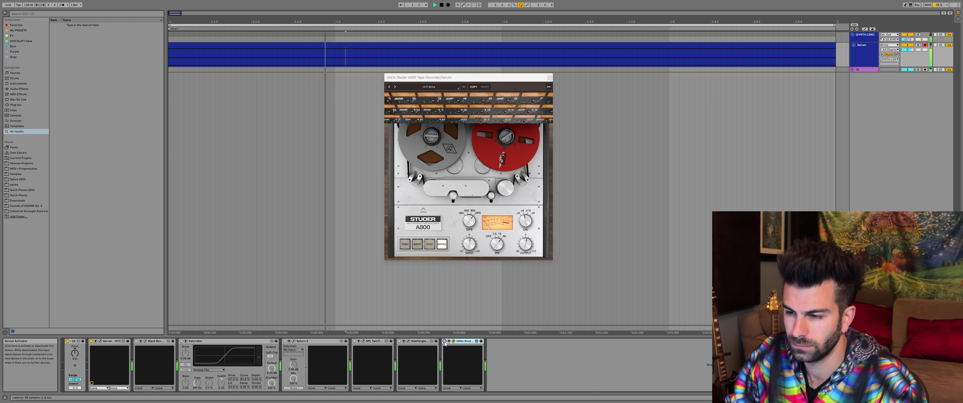
left_click(444, 341)
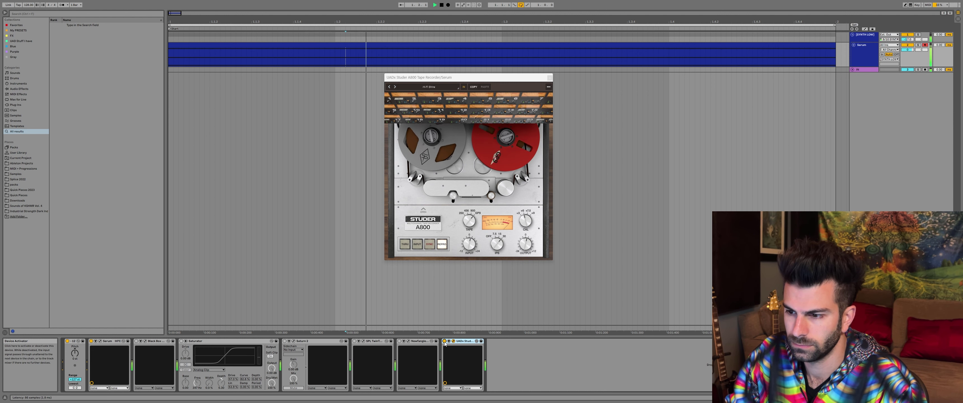
key("space")
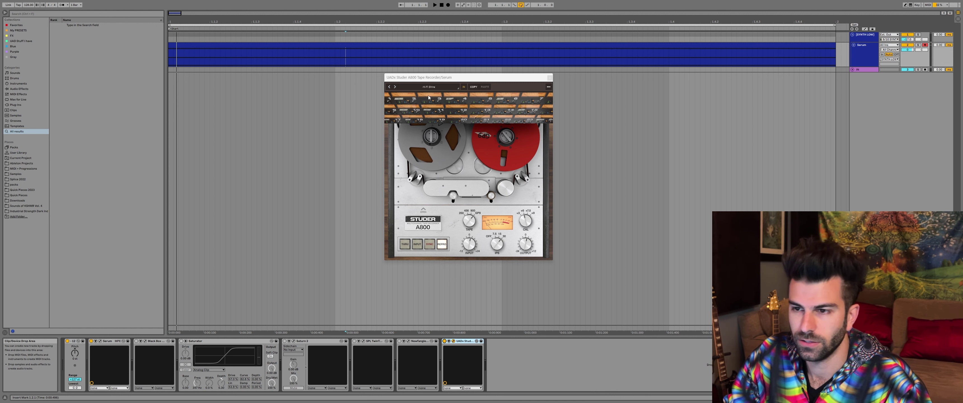
Audition successive Studer A800 presets during playback and toggle the device to compare it with the dry sound.
left_click(394, 87)
key("space")
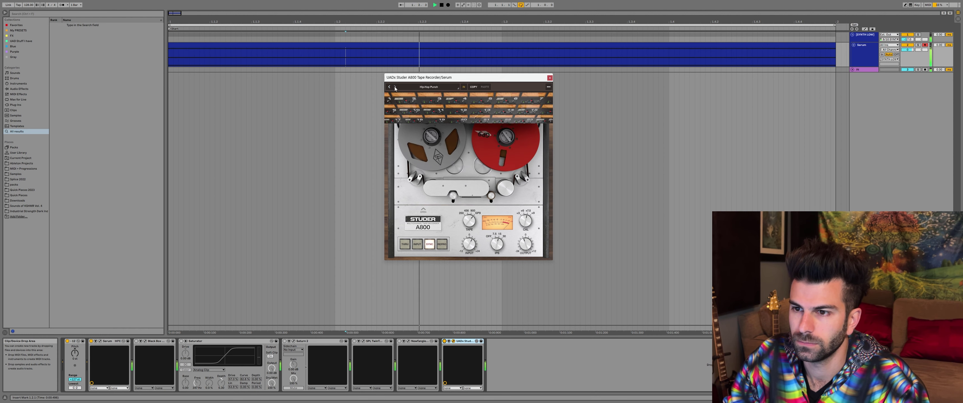
left_click(395, 86)
left_click(395, 87)
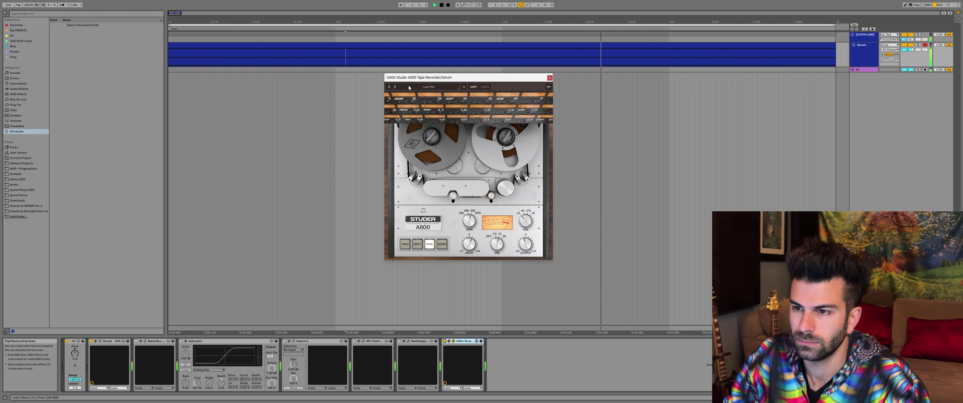
left_click(396, 86)
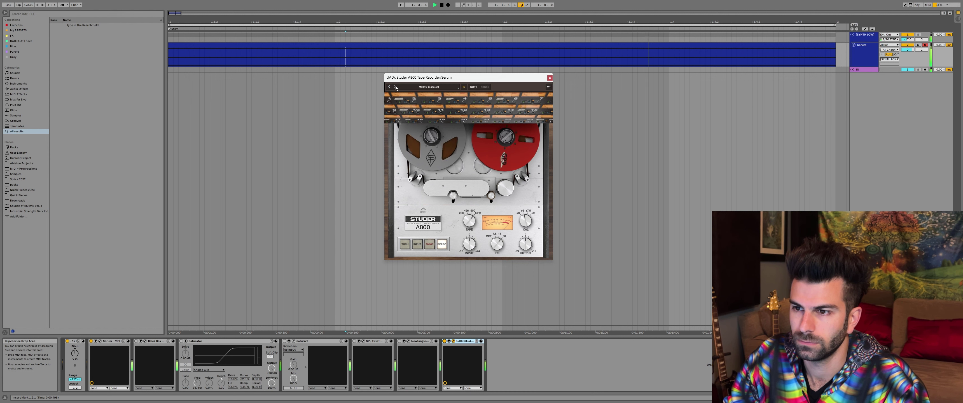
left_click(445, 341)
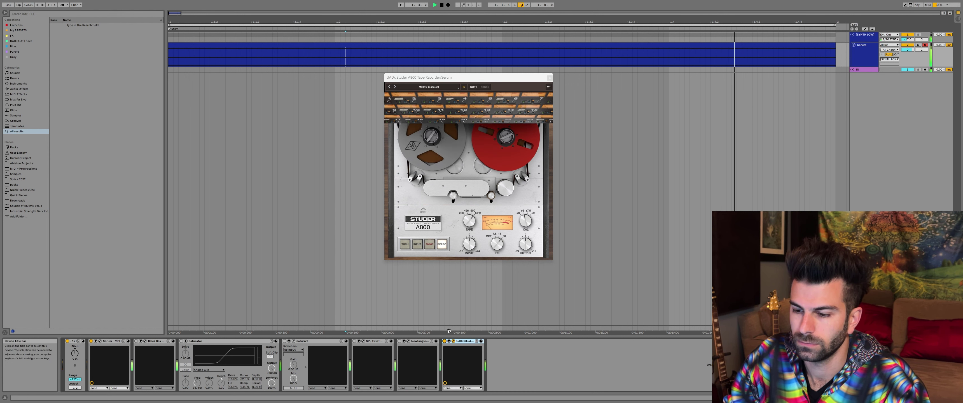
Advance the Studer A800 through further presets to Retro Broadcast while the clip plays.
left_click(396, 87)
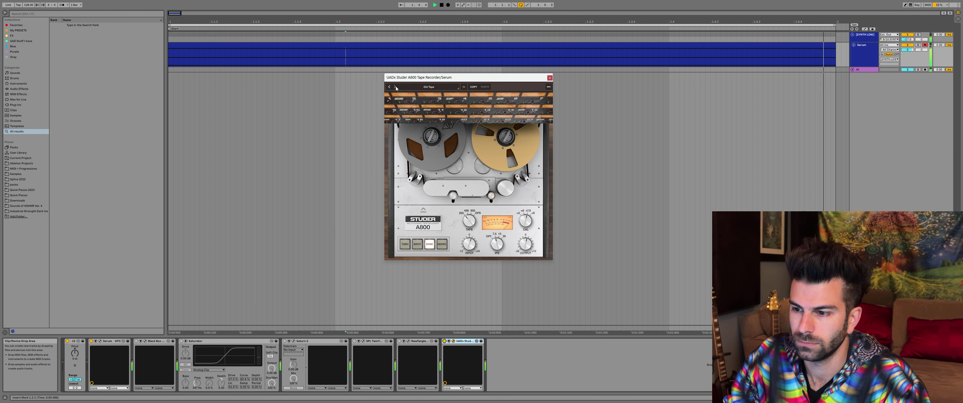
left_click(395, 87)
left_click(395, 87)
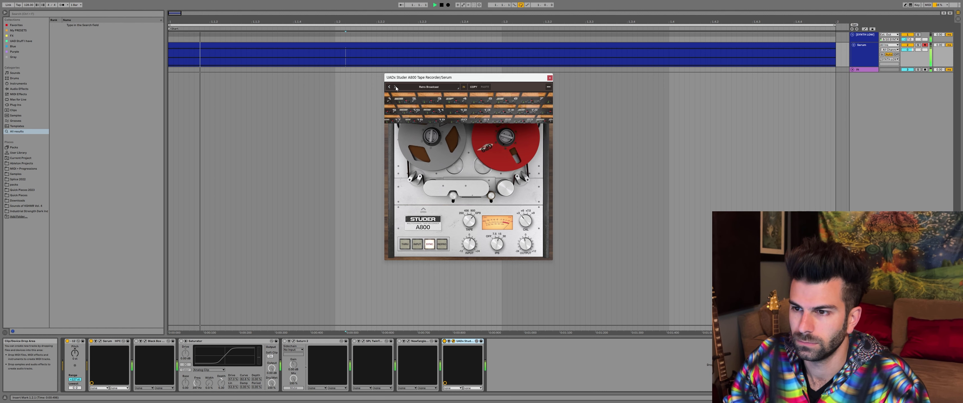